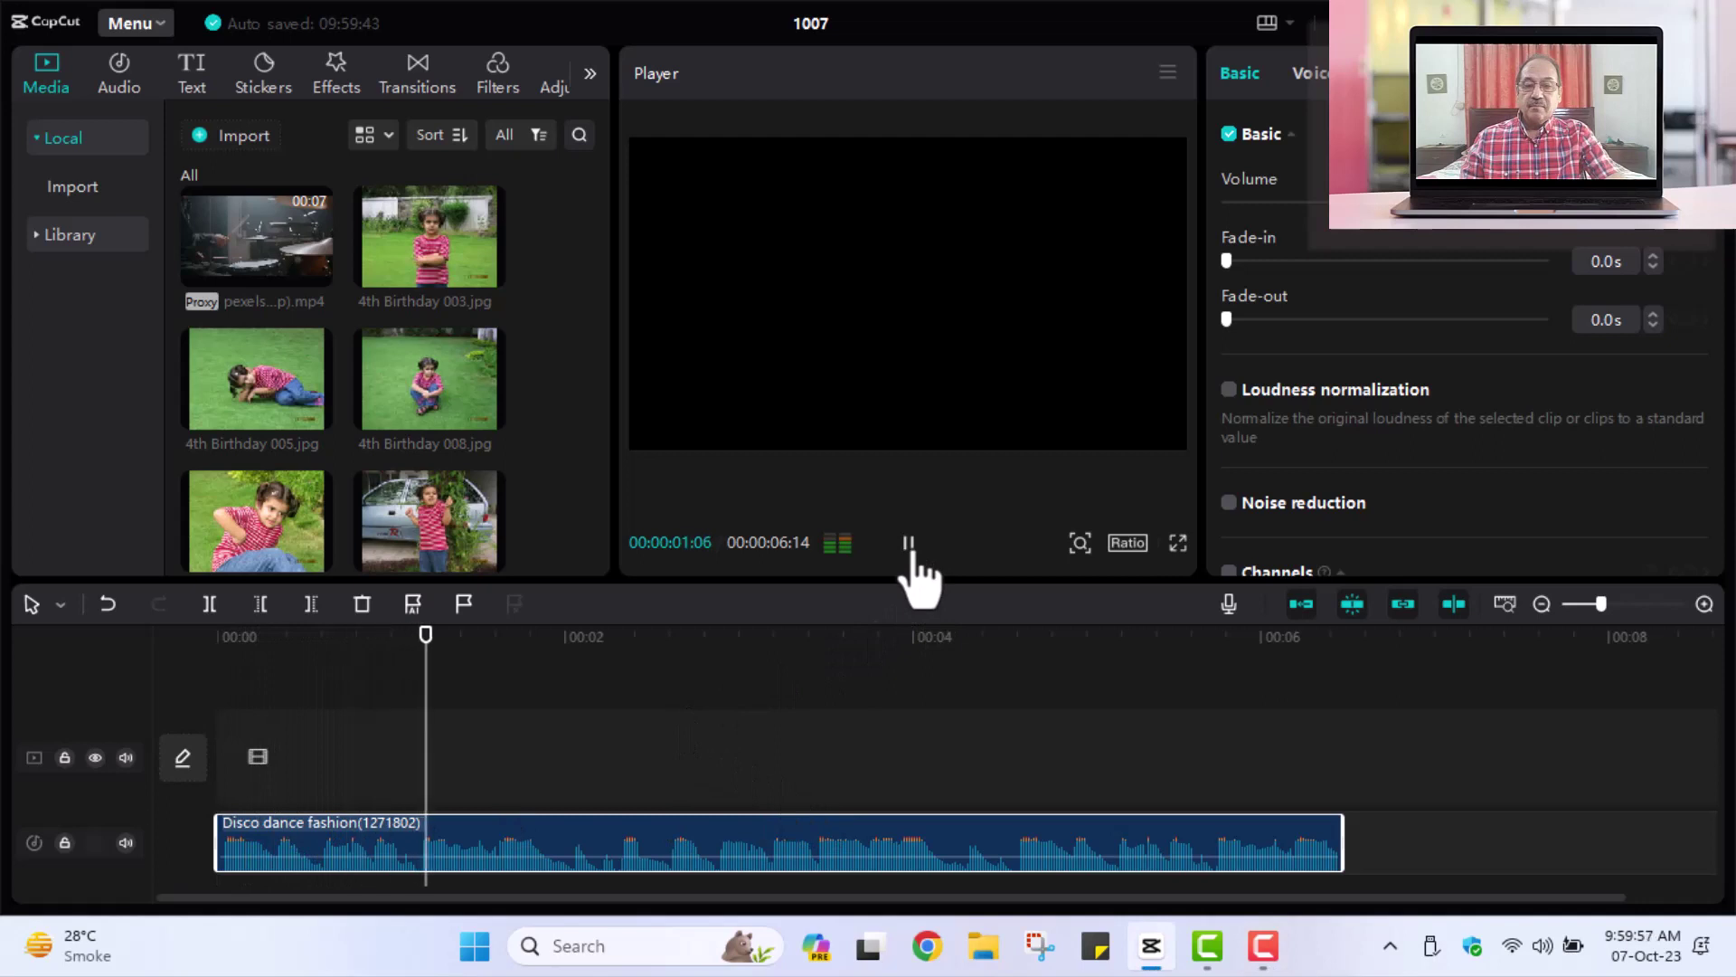
- Replay the opening of the Disco dance fashion audio and scrub back to locate its first main beat
left_click(909, 544)
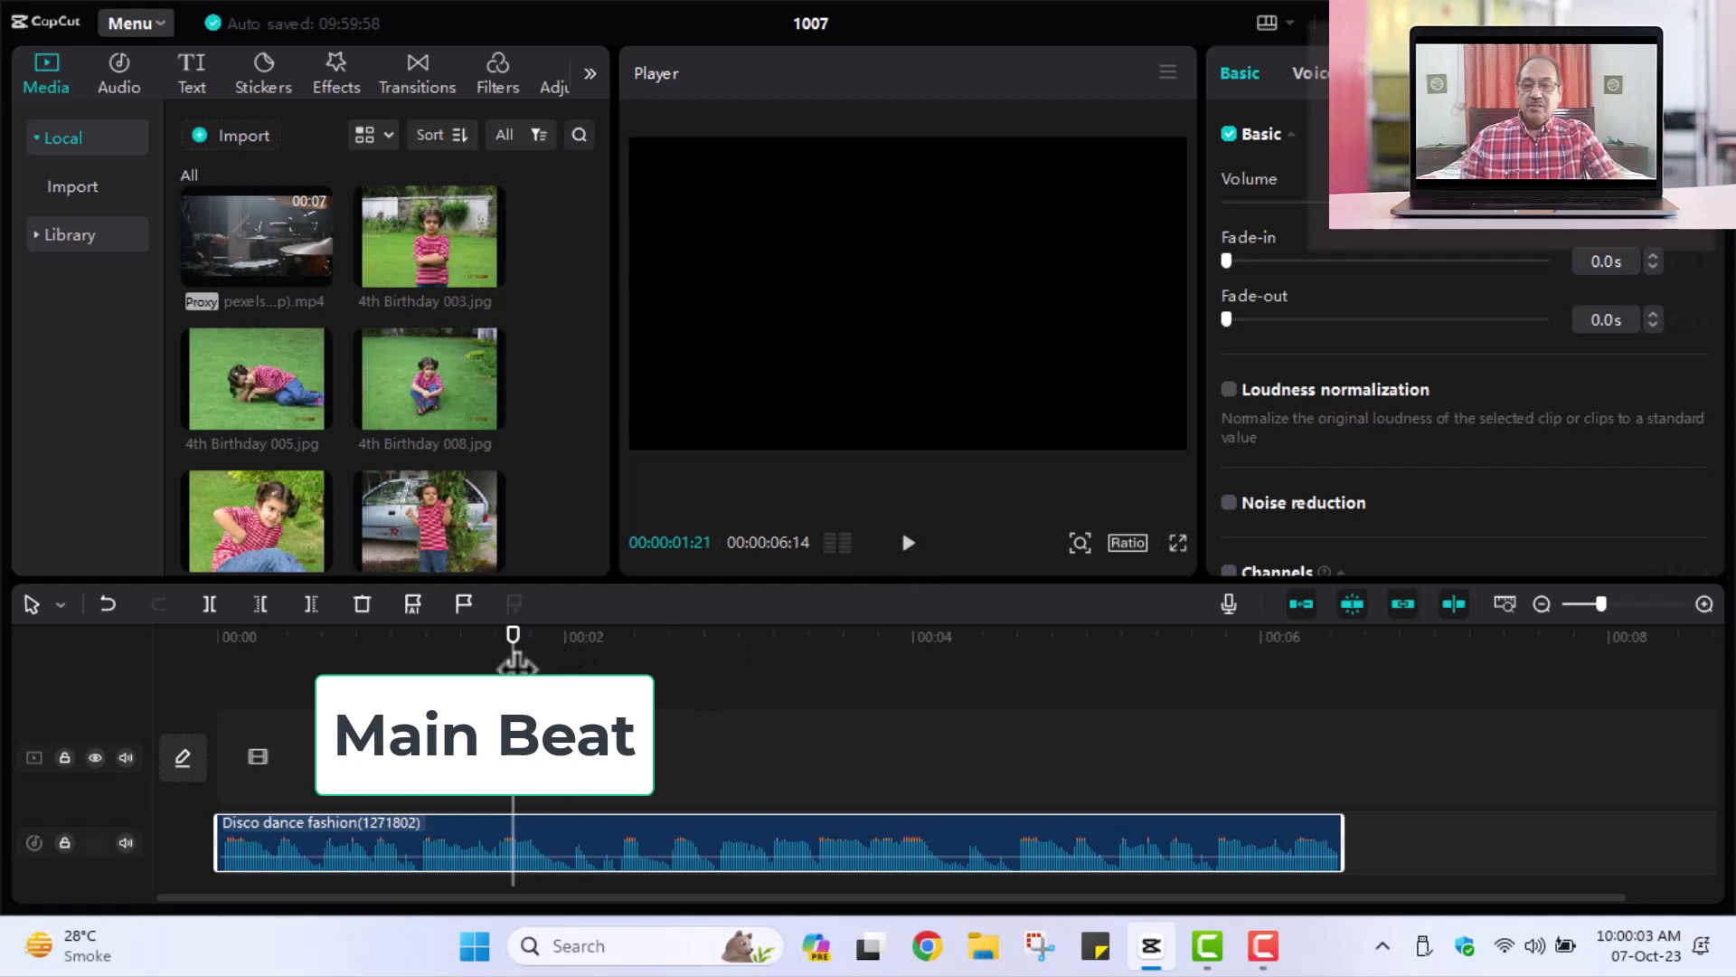
left_click_drag(512, 669, 315, 680)
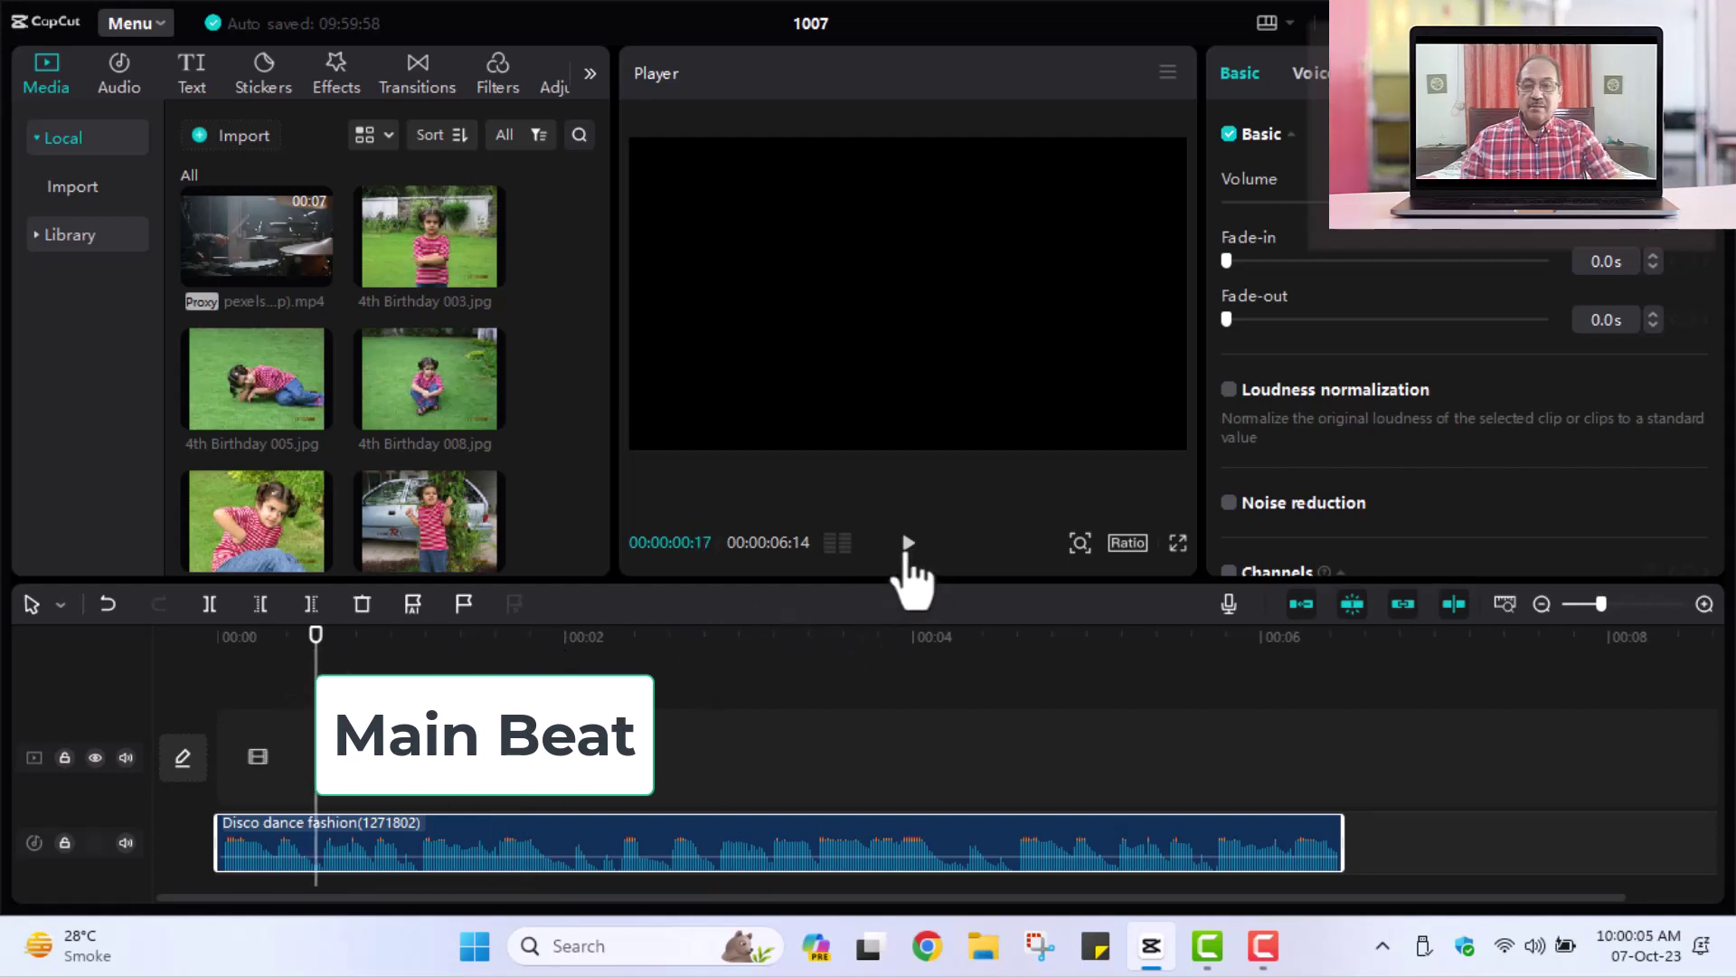
left_click(907, 547)
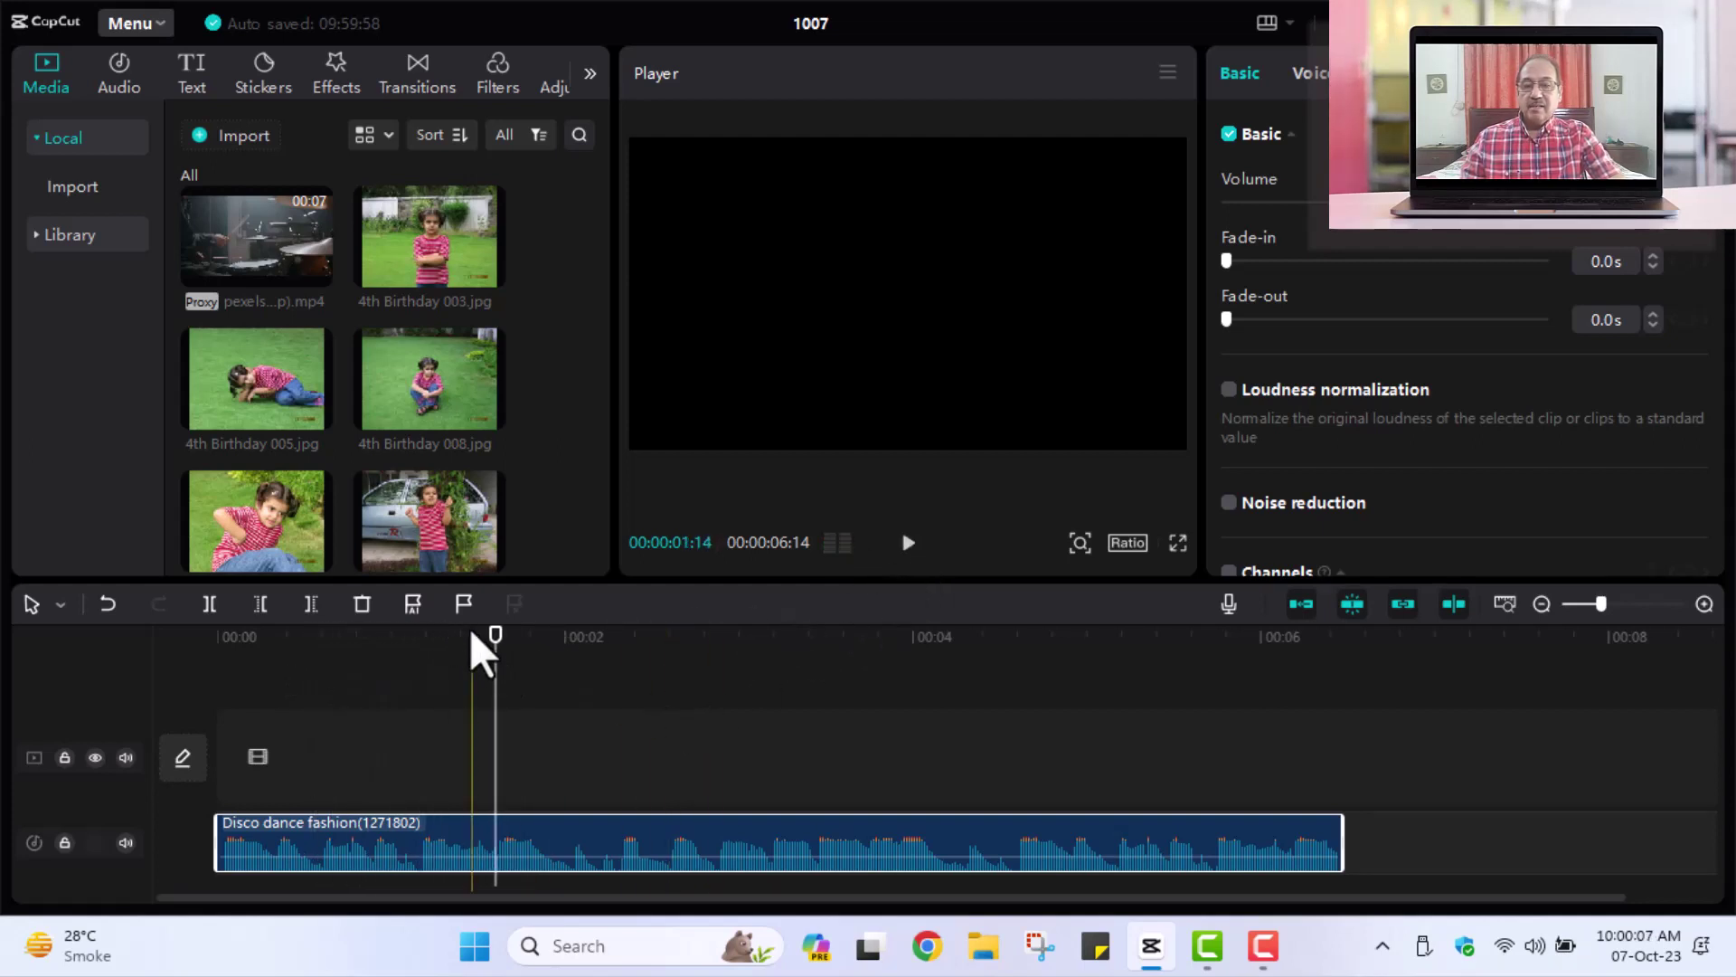
left_click_drag(496, 660, 419, 693)
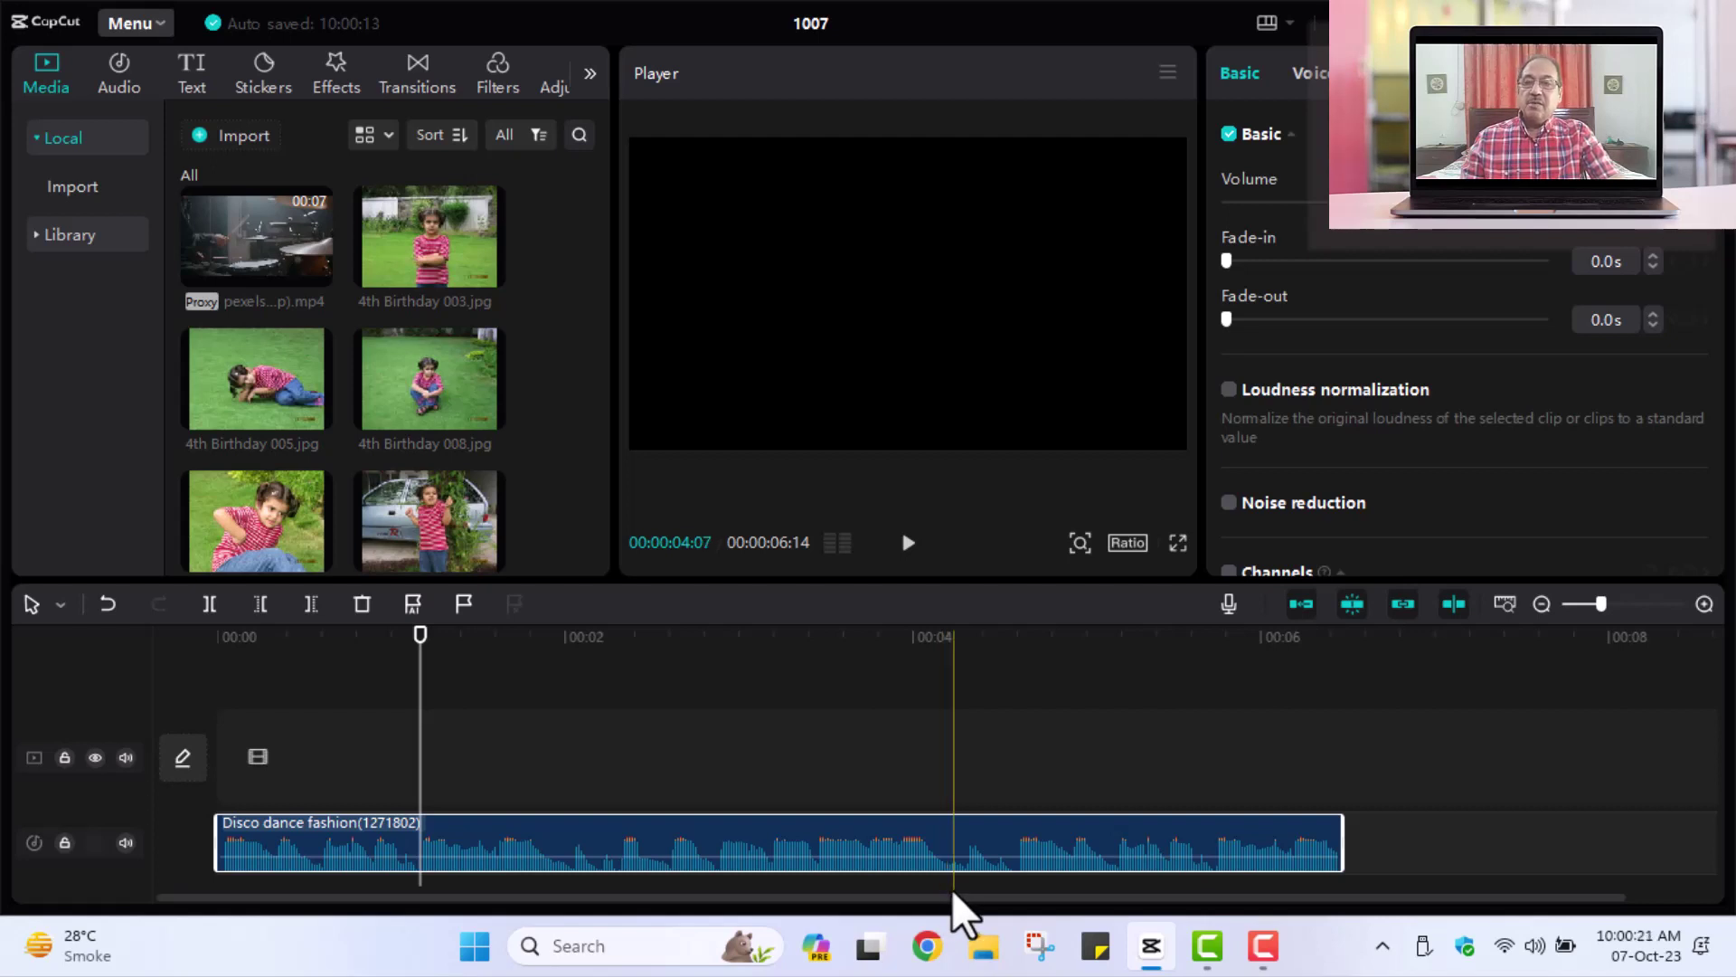
- Add the pexels-cottonbro-5659545 drum video to the timeline and return the playhead to the start
mouse_move(261, 256)
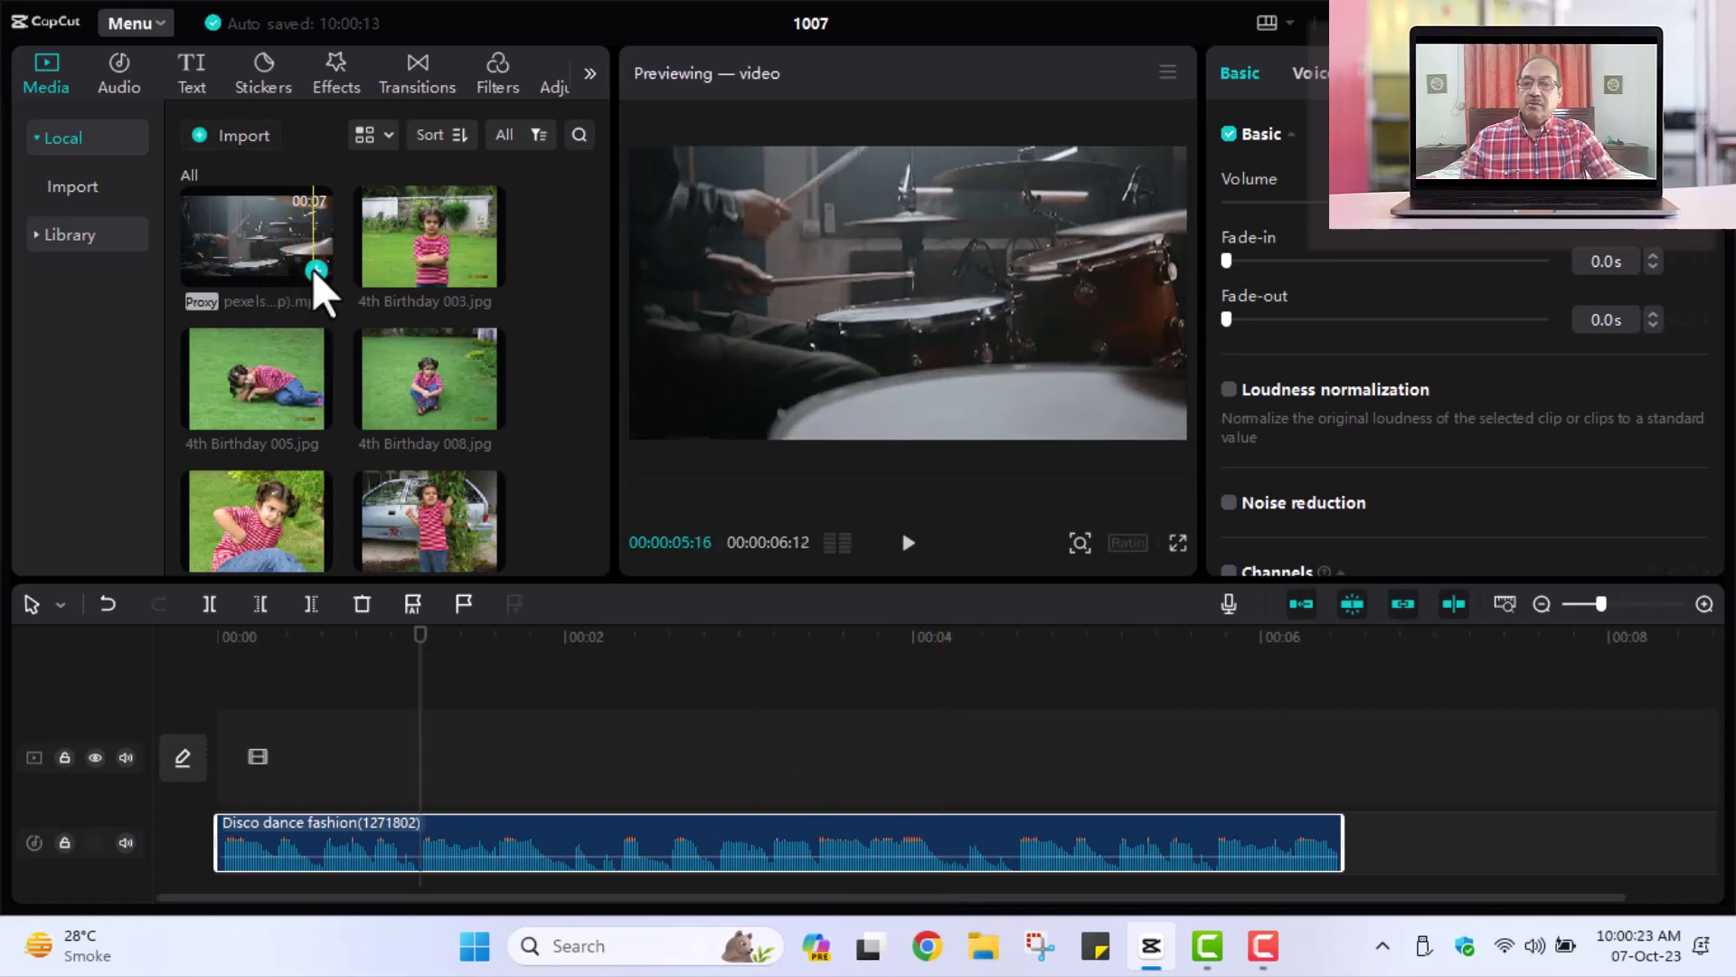
left_click(315, 270)
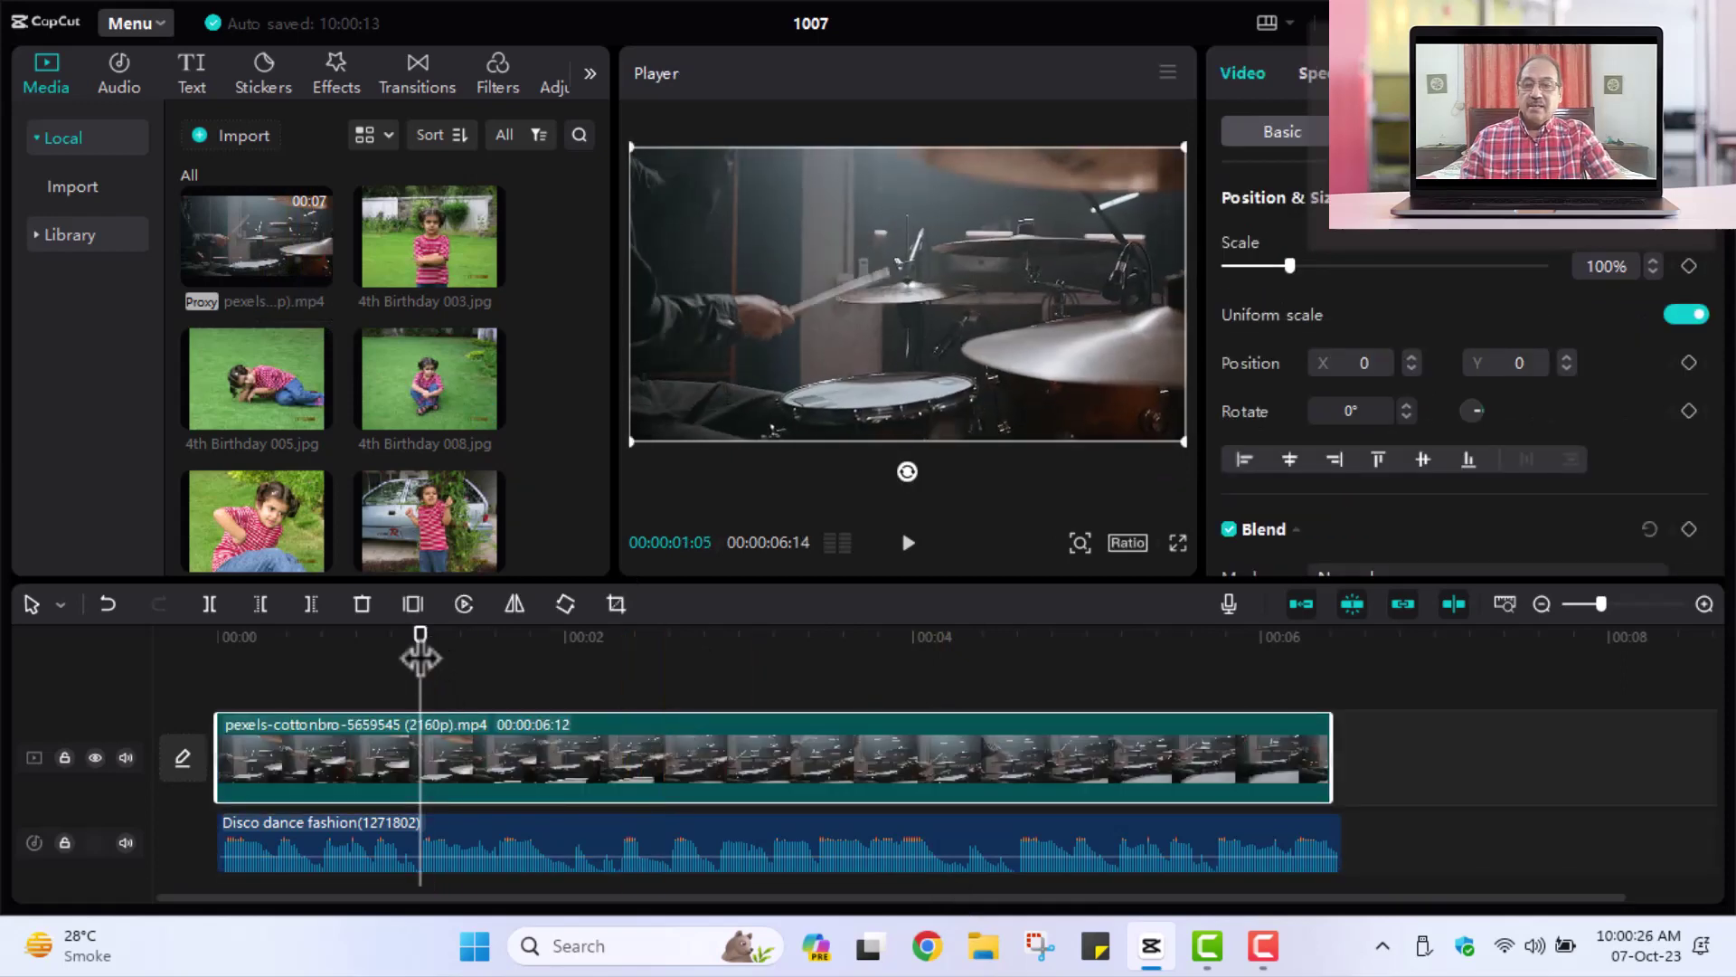
left_click_drag(420, 658, 245, 633)
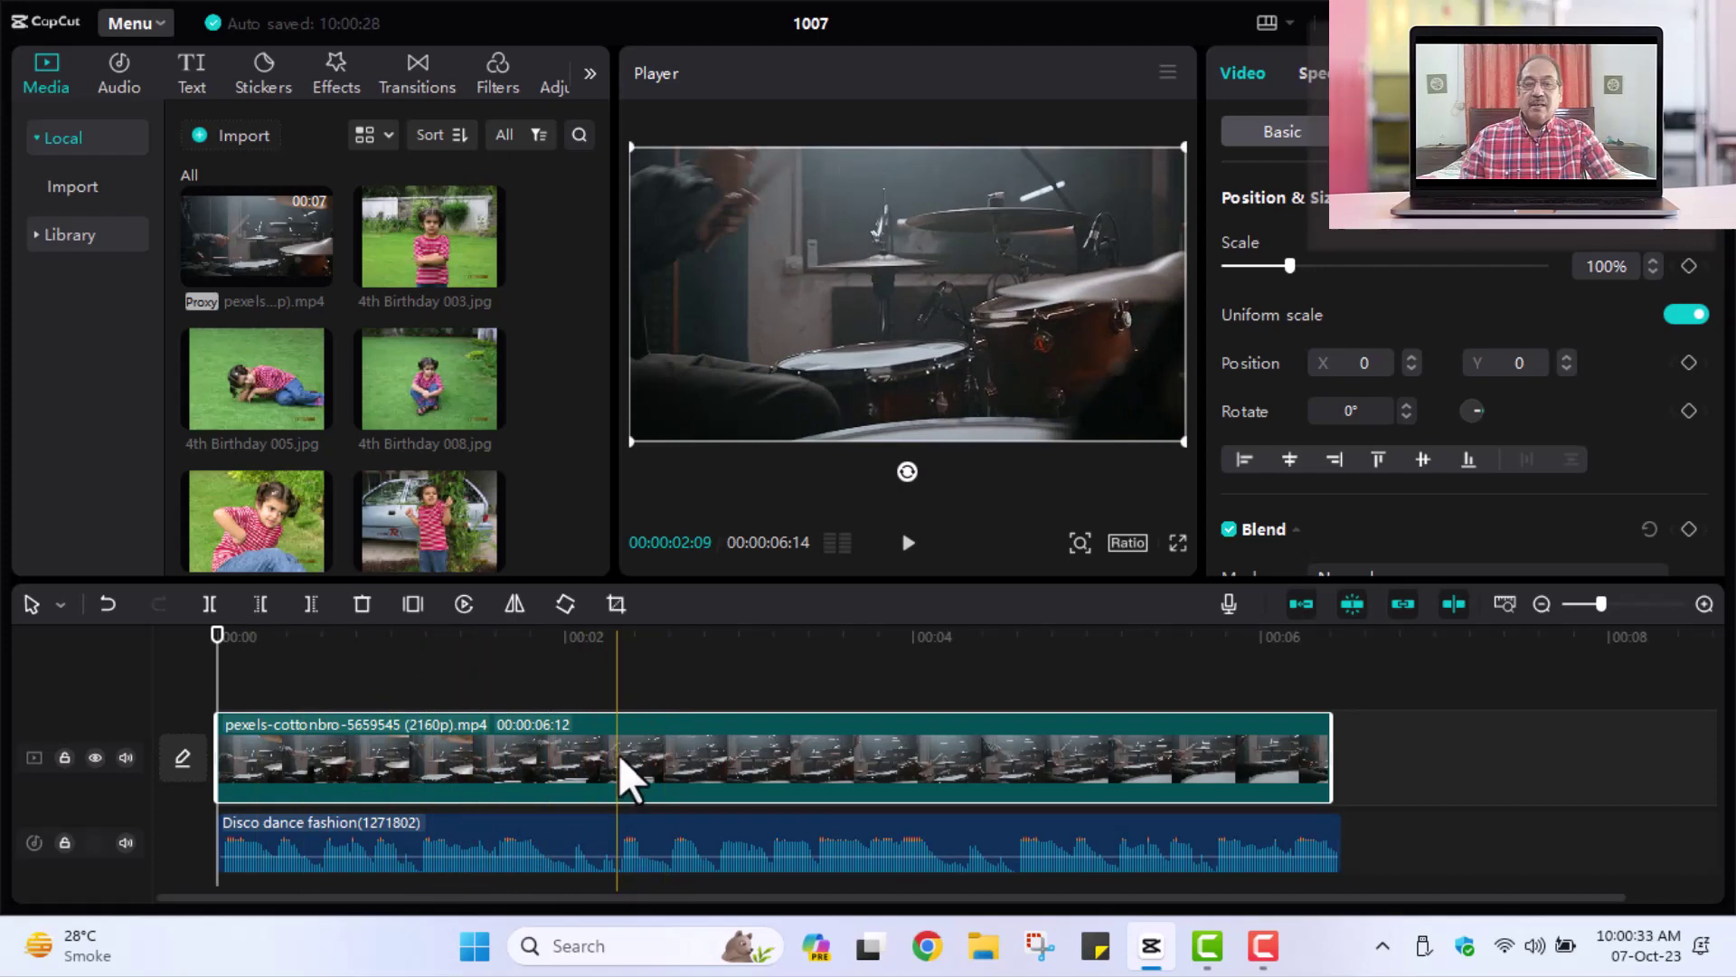
- Add a manual beat marker to the Disco dance fashion audio clip at 00:00:01:05
left_click(461, 833)
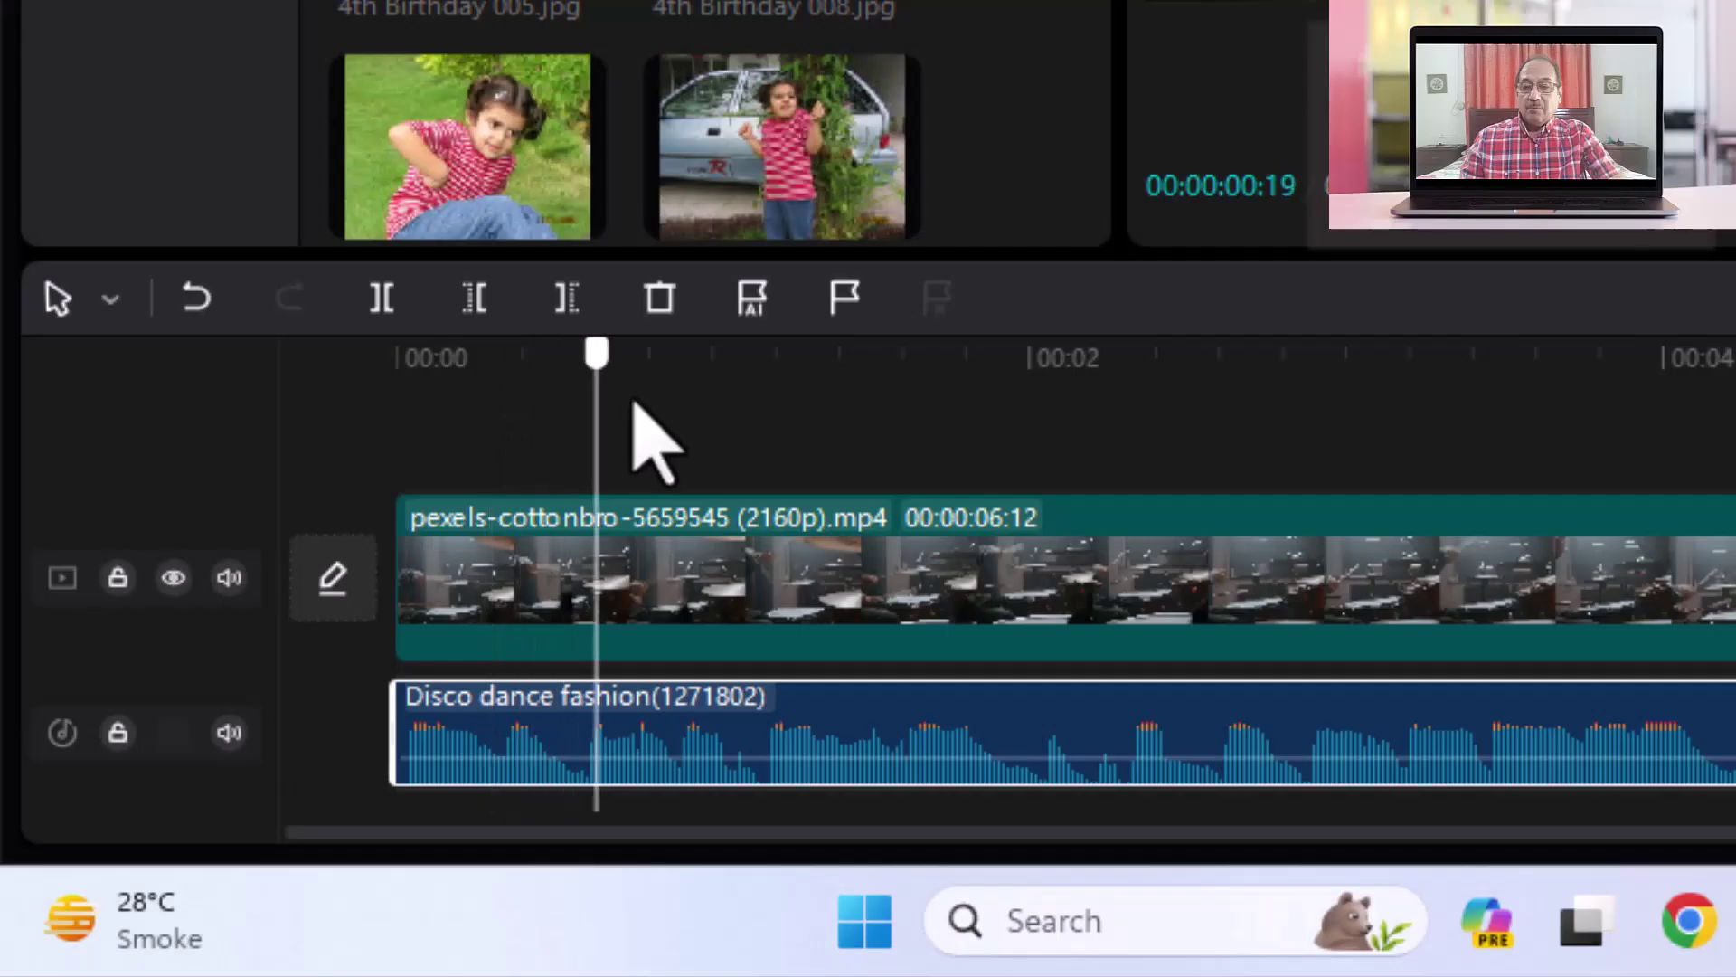
left_click_drag(633, 399, 759, 425)
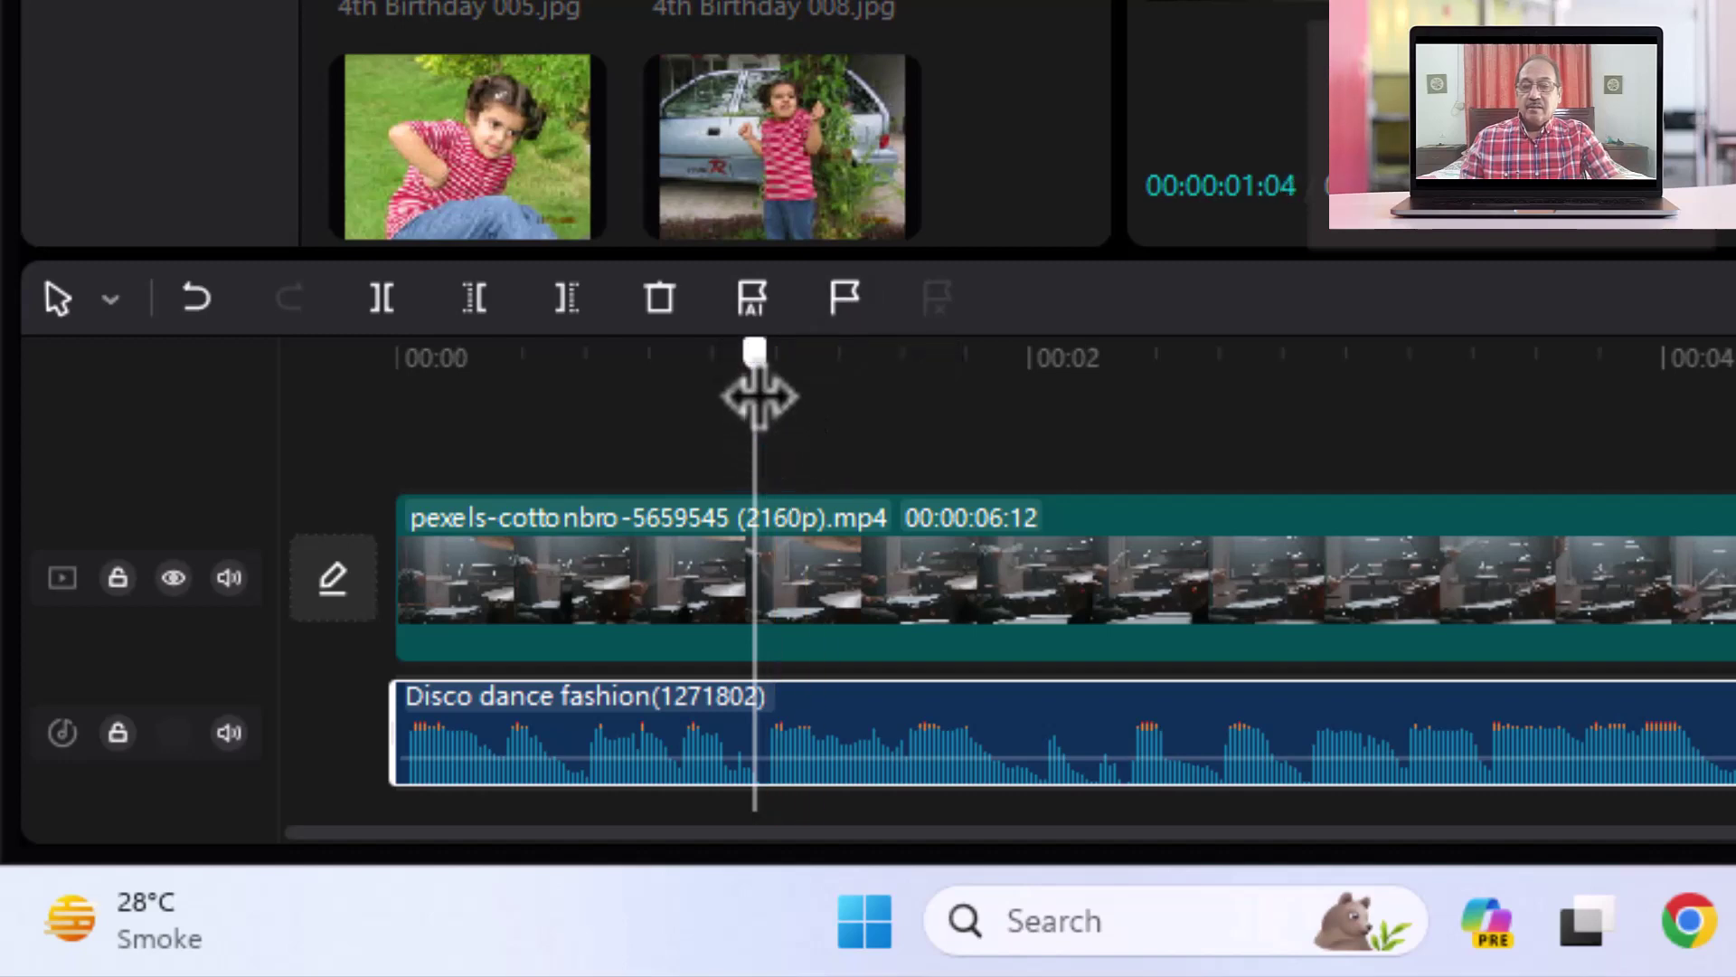
left_click_drag(758, 397, 763, 392)
left_click(846, 302)
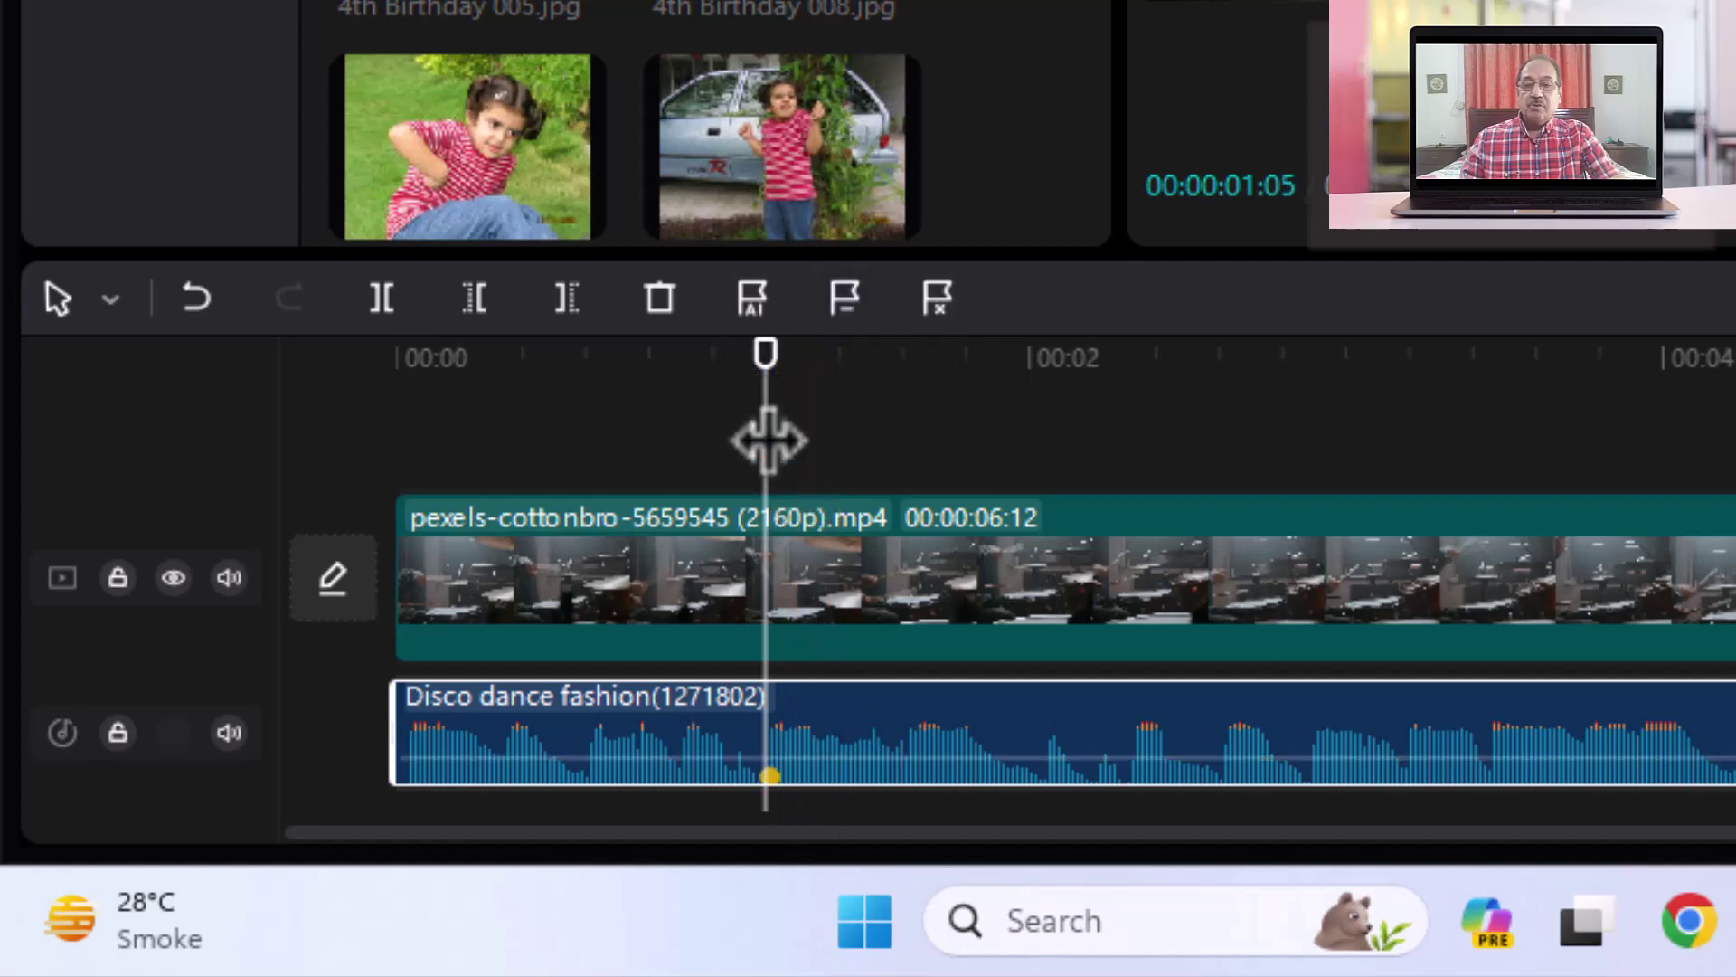
- Play the audio on past the manual beat marker to listen for the next beat, and scrub back to the marker
left_click_drag(764, 388, 714, 416)
left_click(1660, 228)
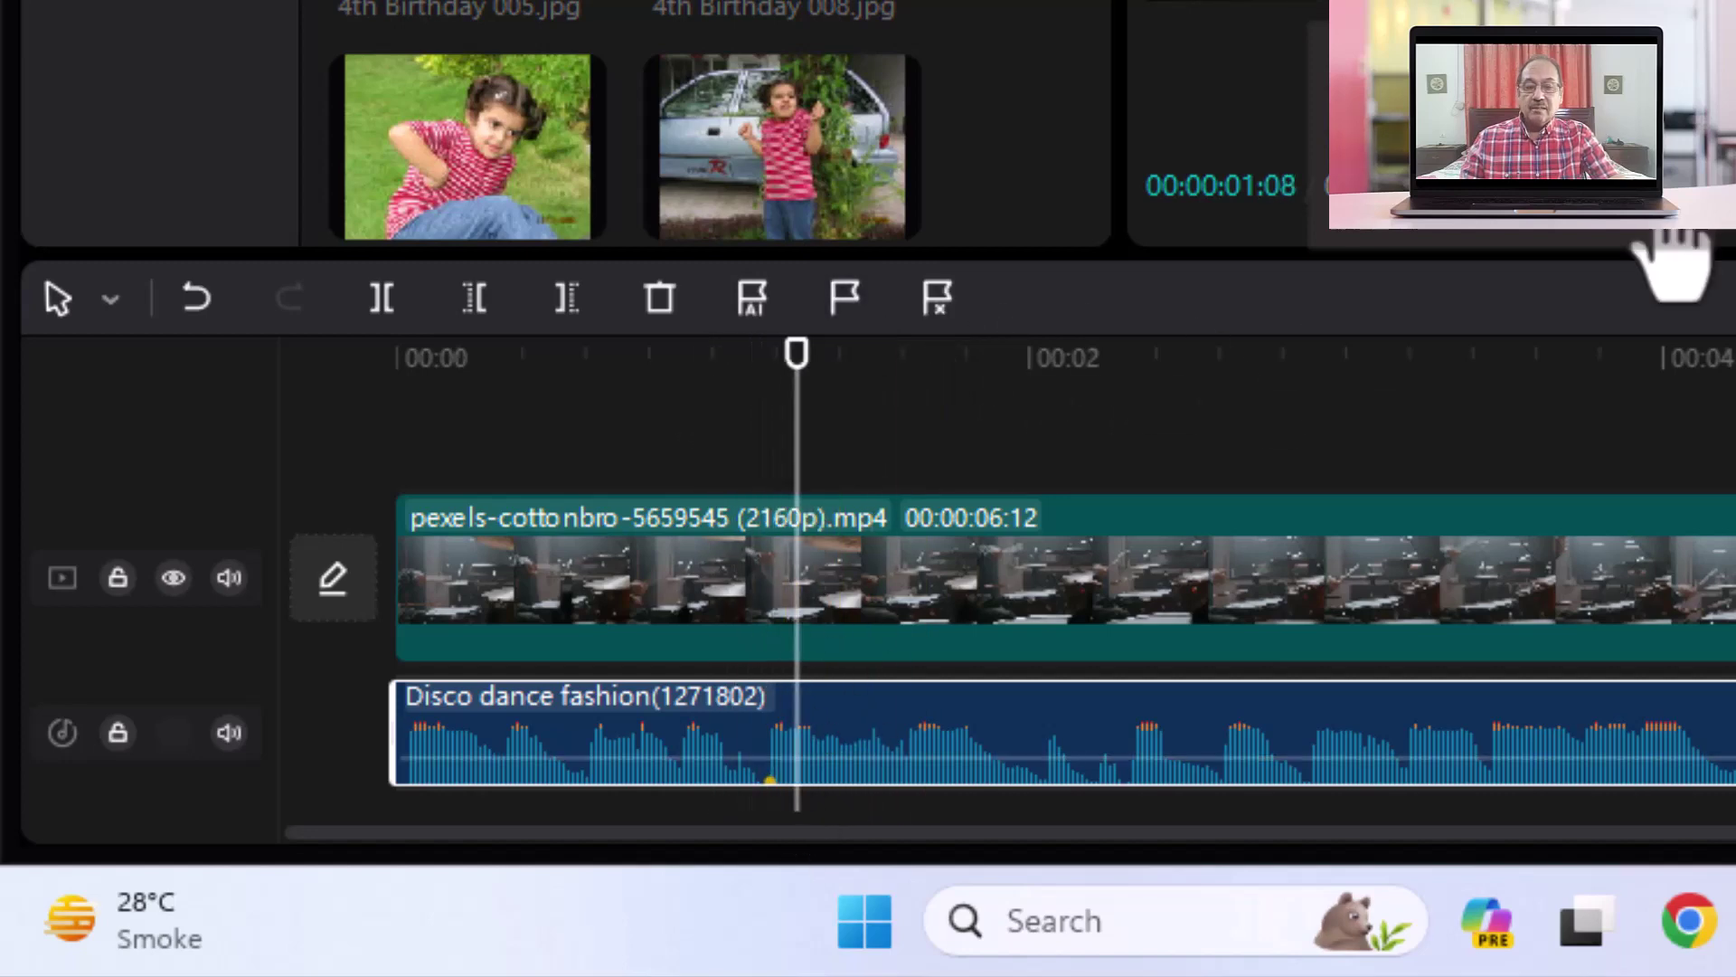
left_click(1660, 228)
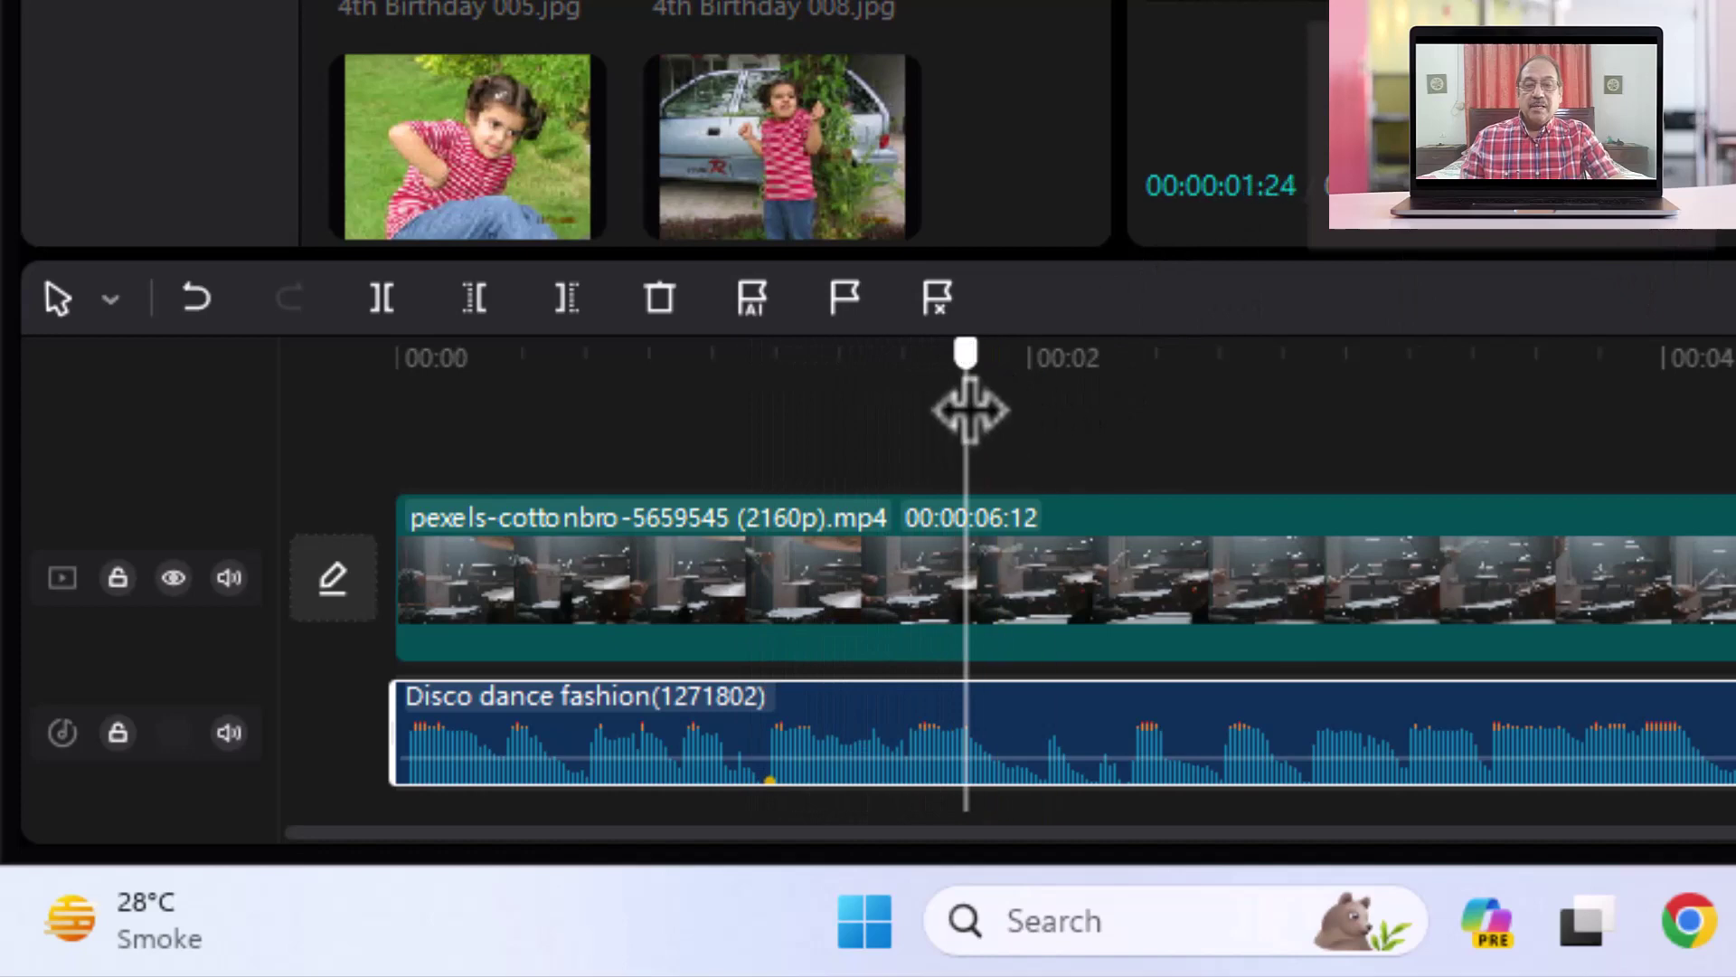
left_click_drag(969, 409, 740, 474)
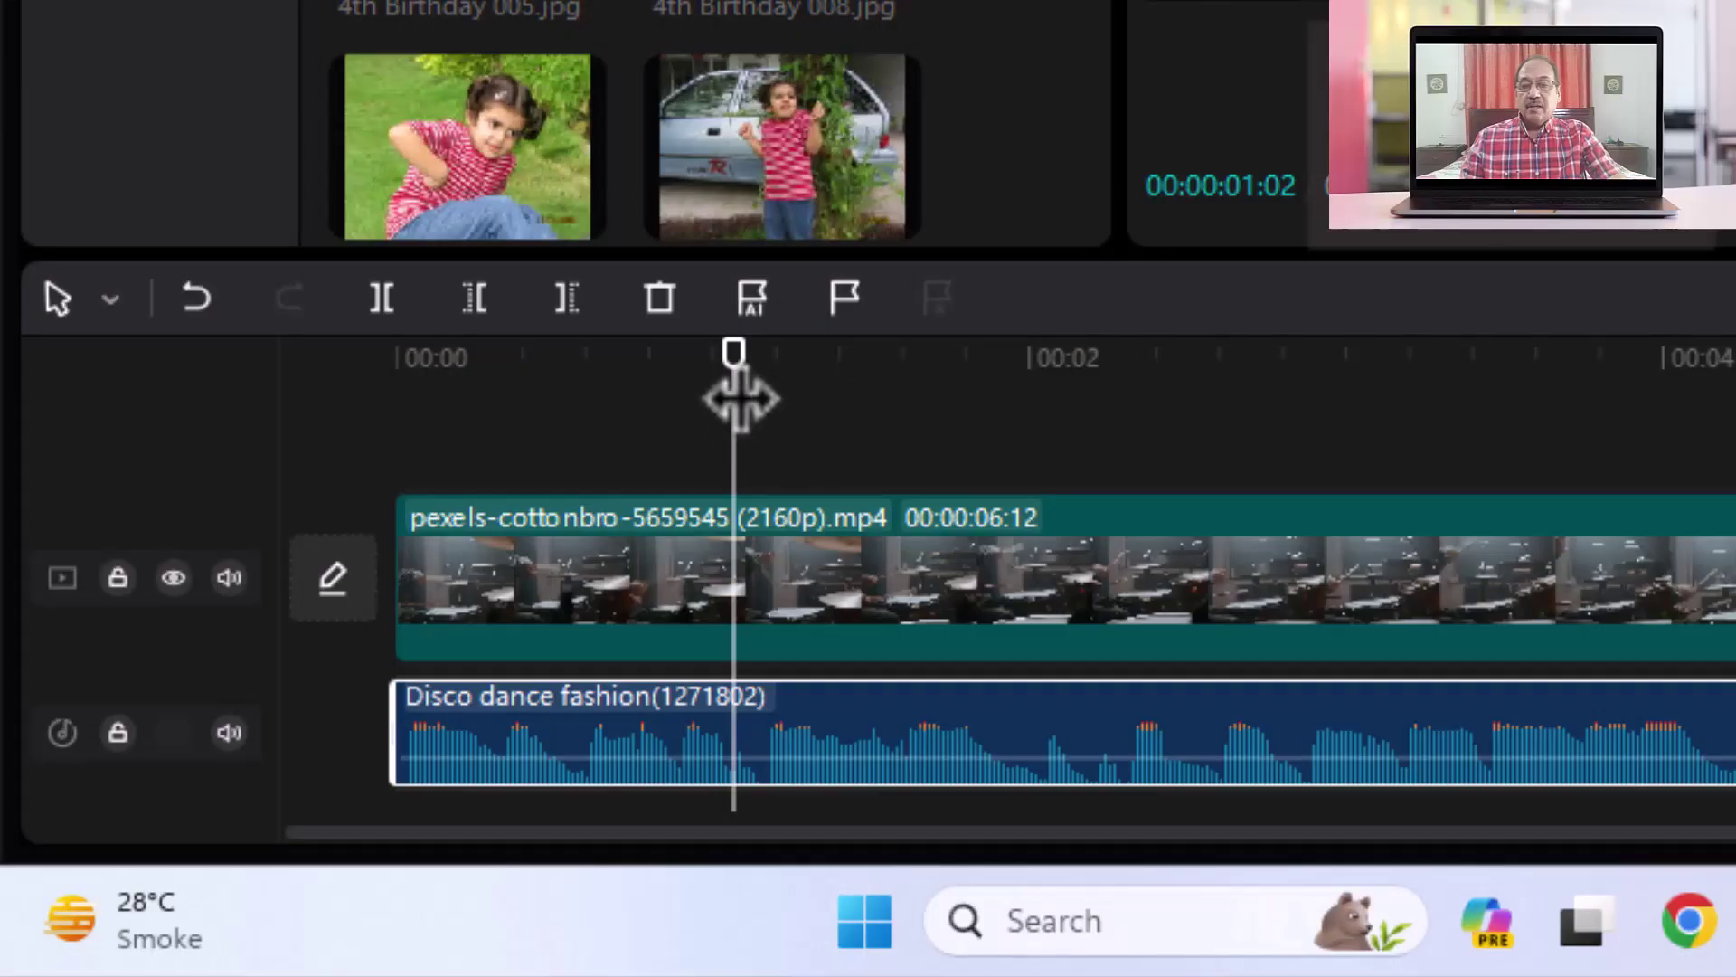
- Return to the start of the timeline and generate automatic beat markers on the audio clip with Beat 1
left_click_drag(736, 391, 404, 450)
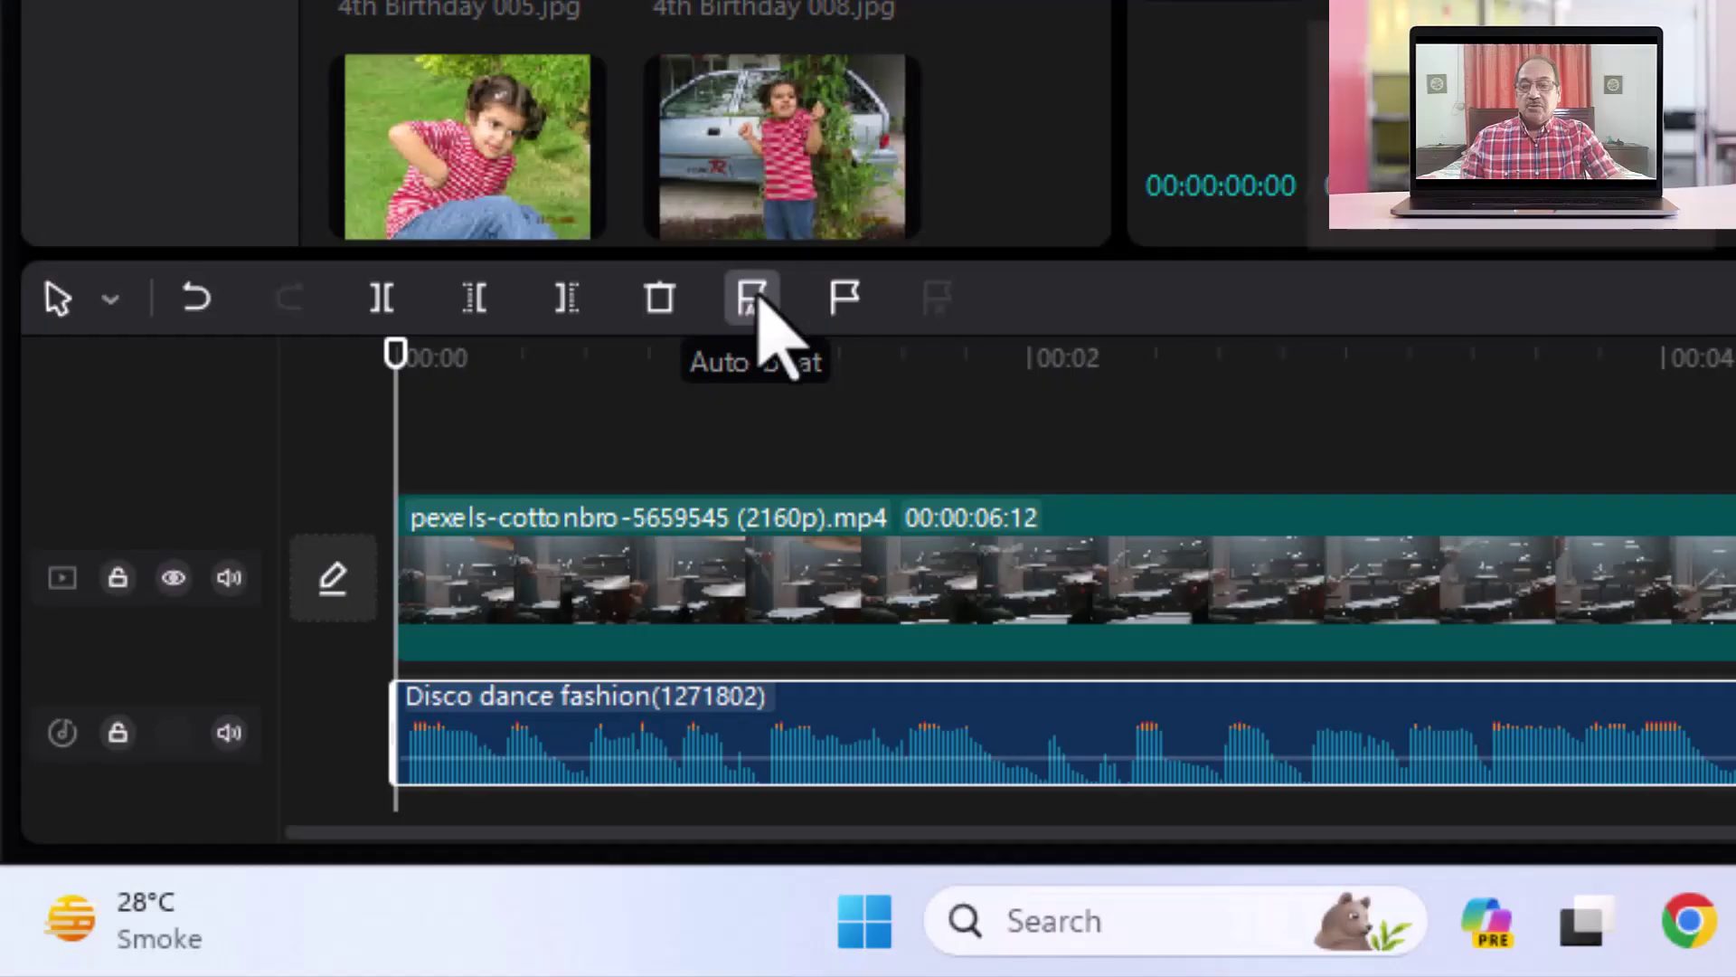
left_click(755, 299)
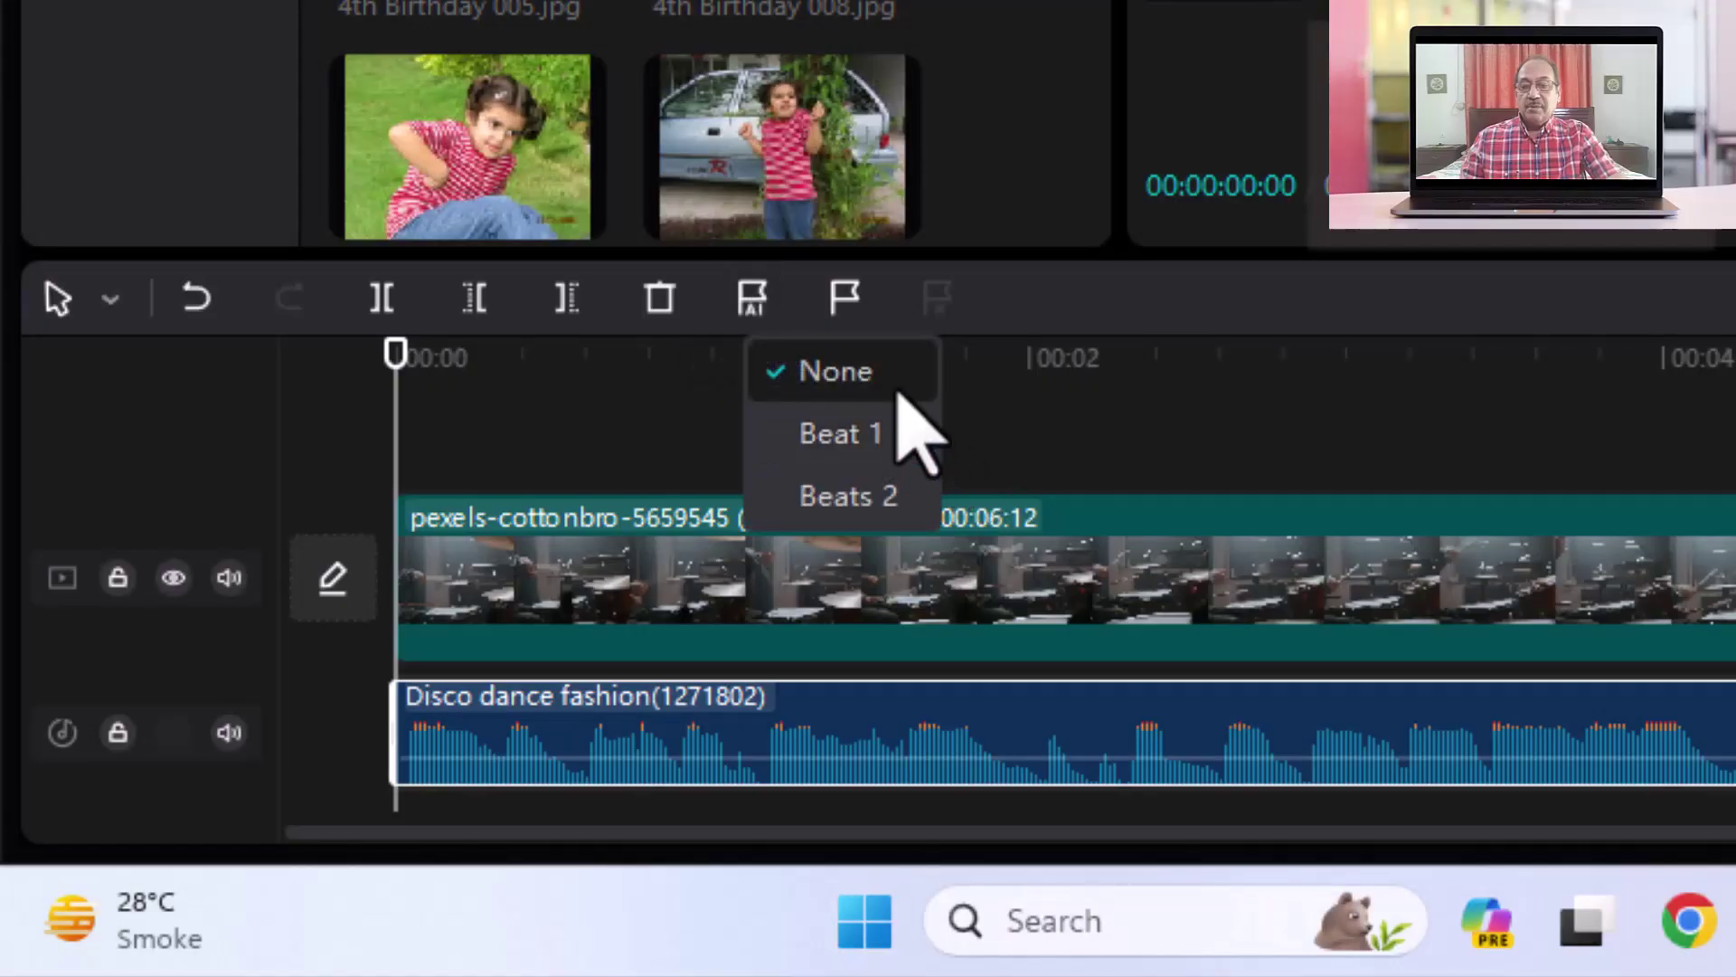
left_click(882, 475)
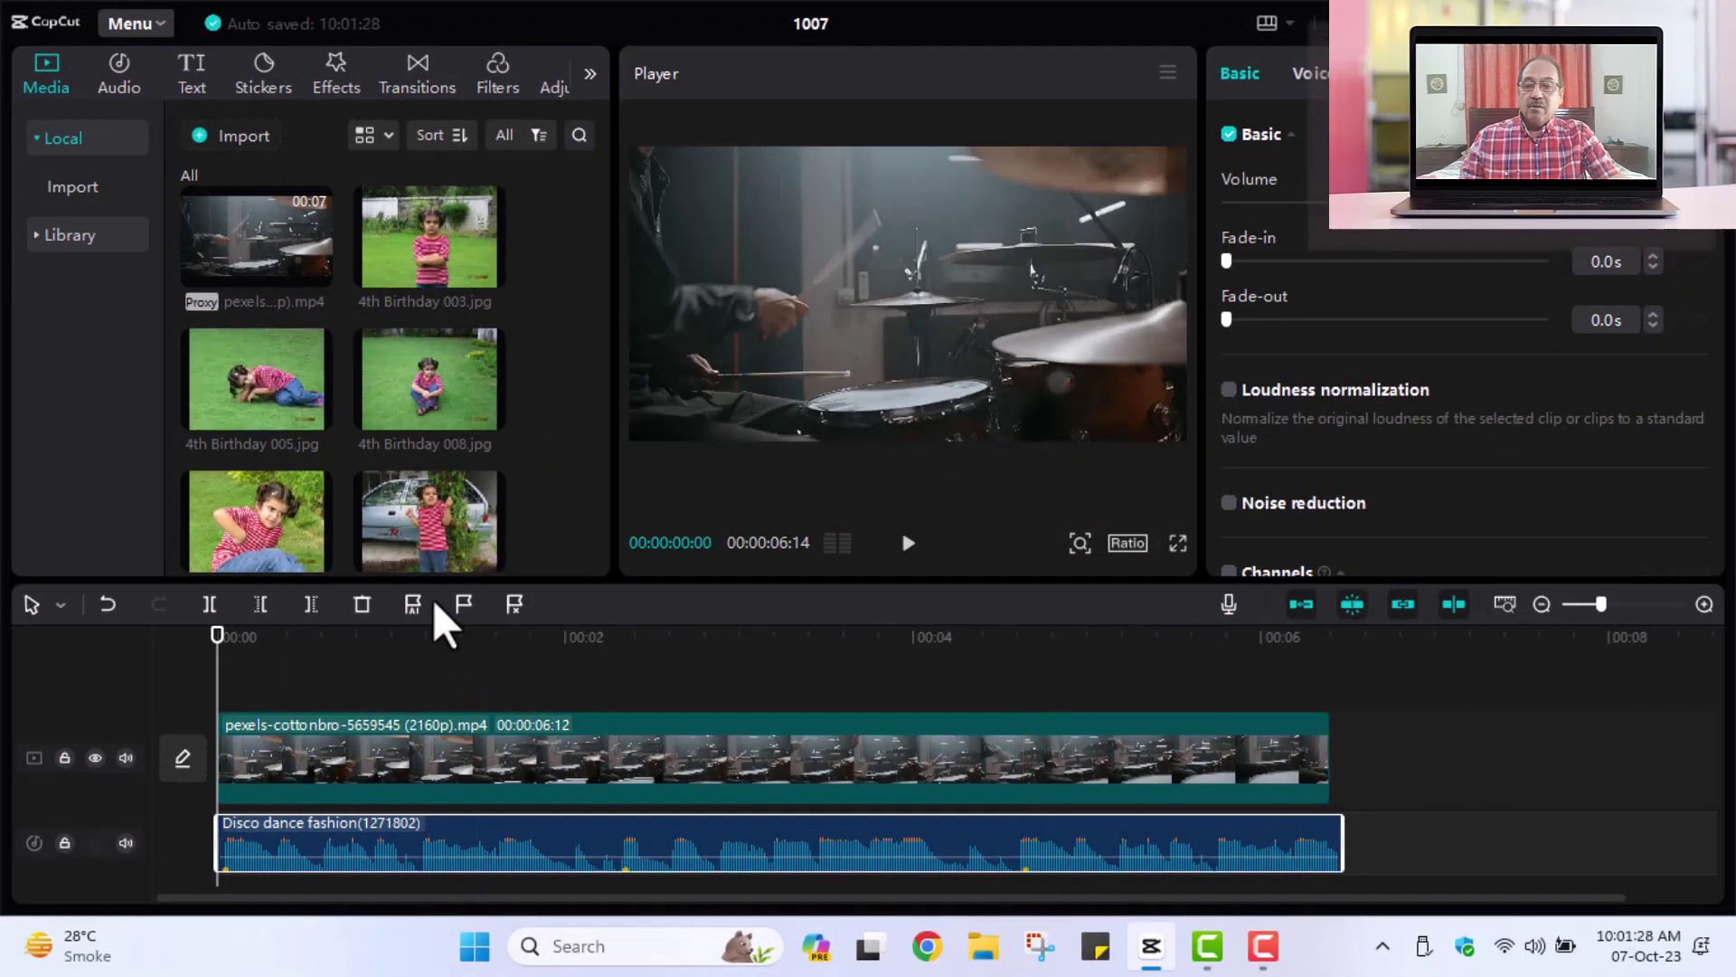
- Try the Beats 2 automatic markers on the audio clip, preview them in playback, and restore Beat 1
left_click(415, 601)
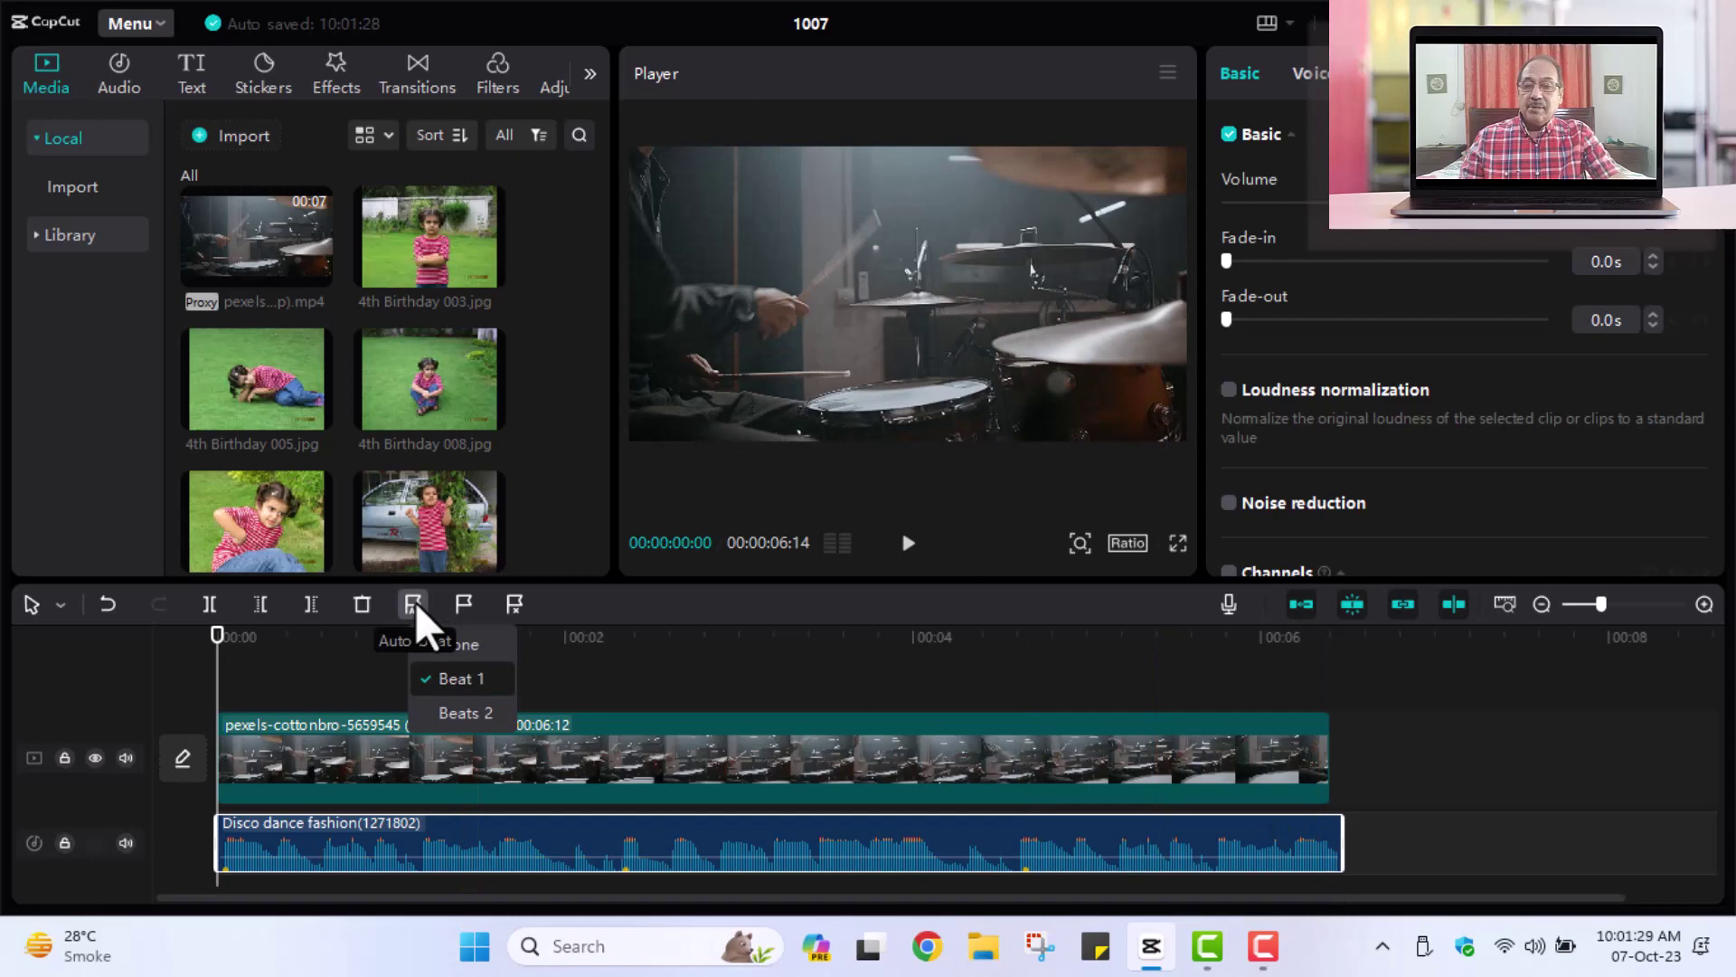
left_click(449, 711)
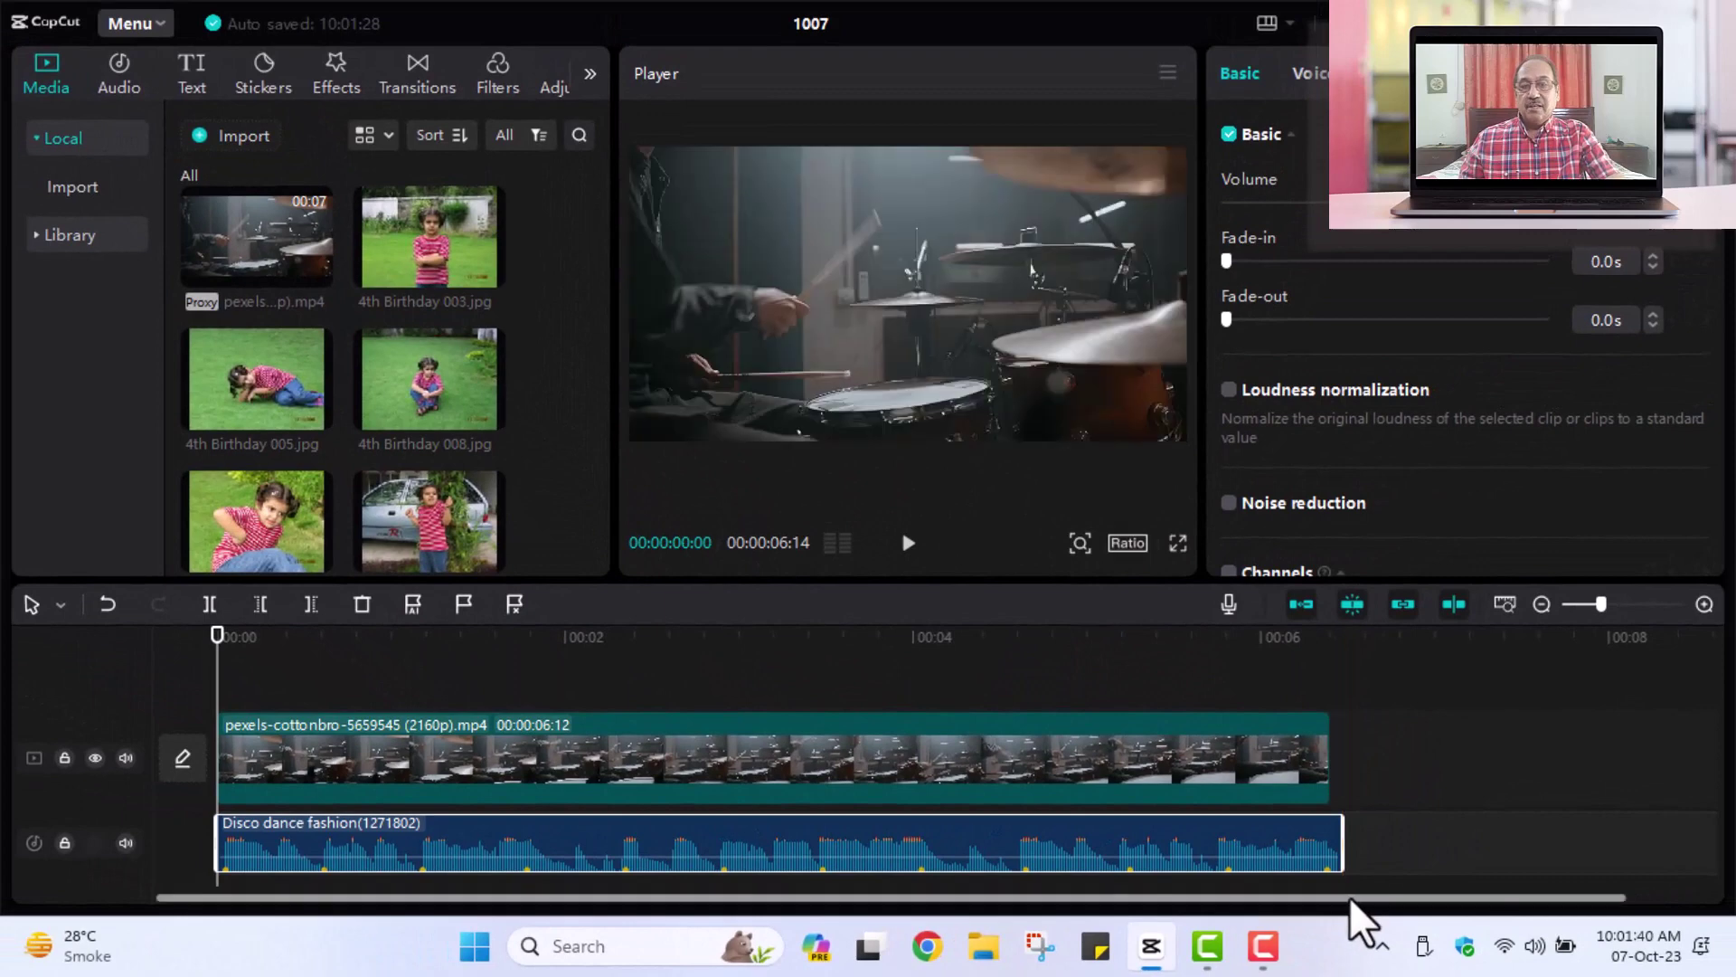
left_click(909, 547)
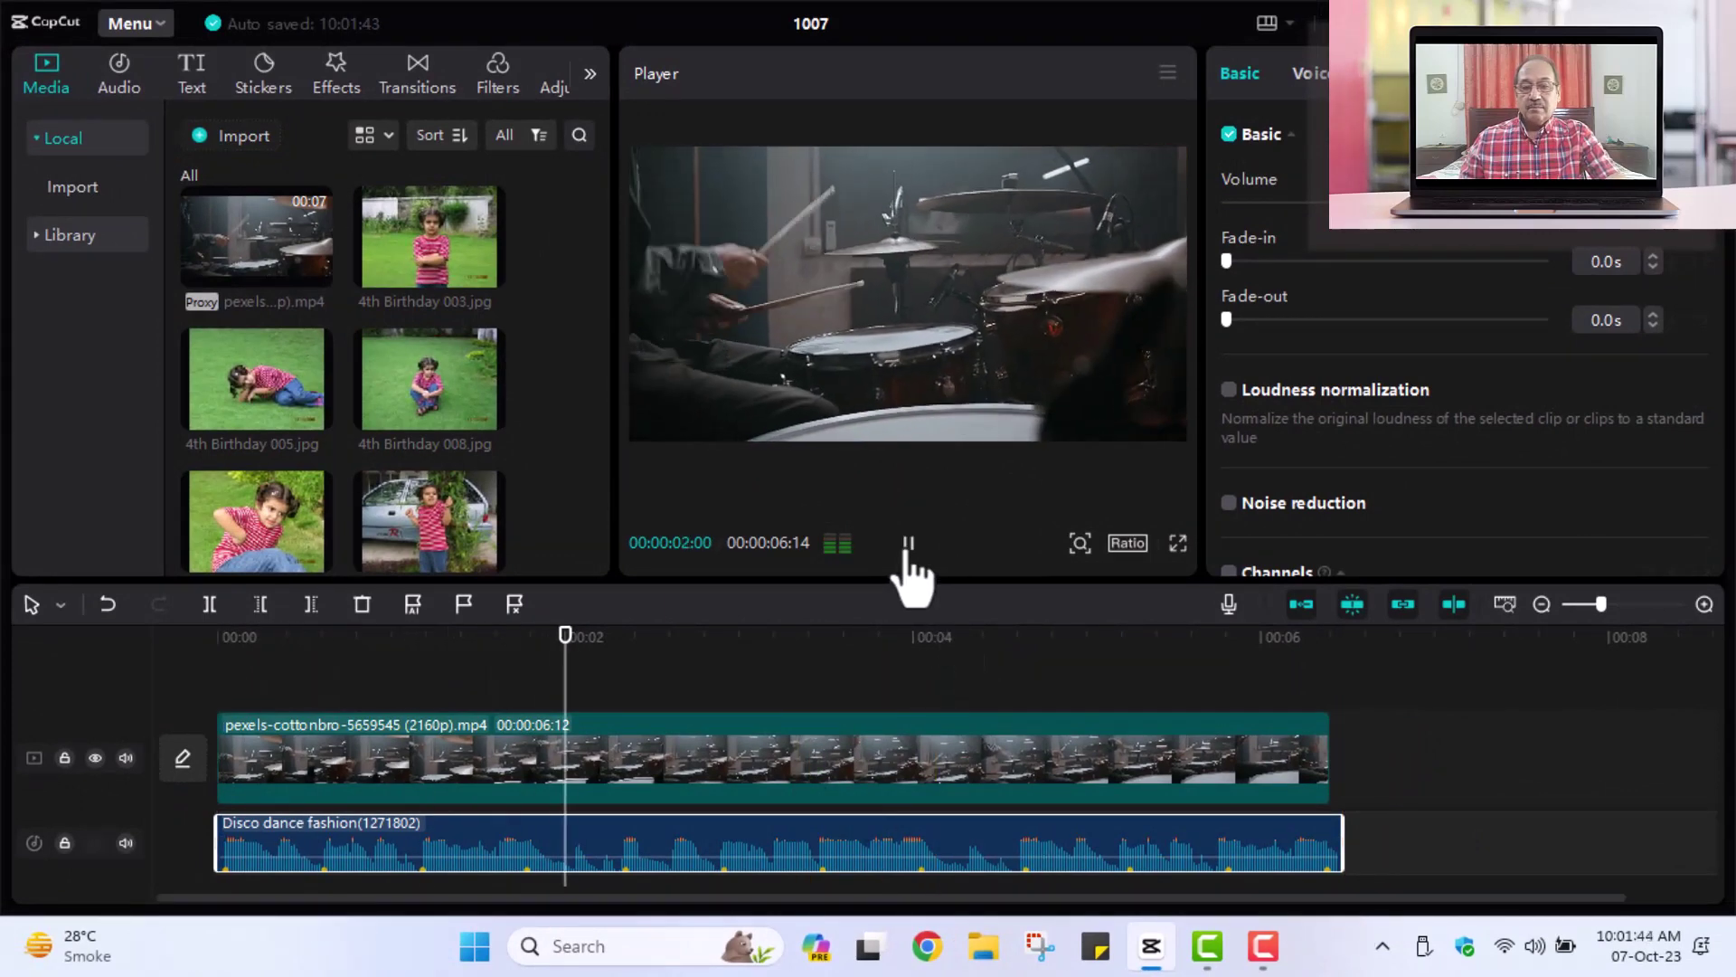
left_click(909, 547)
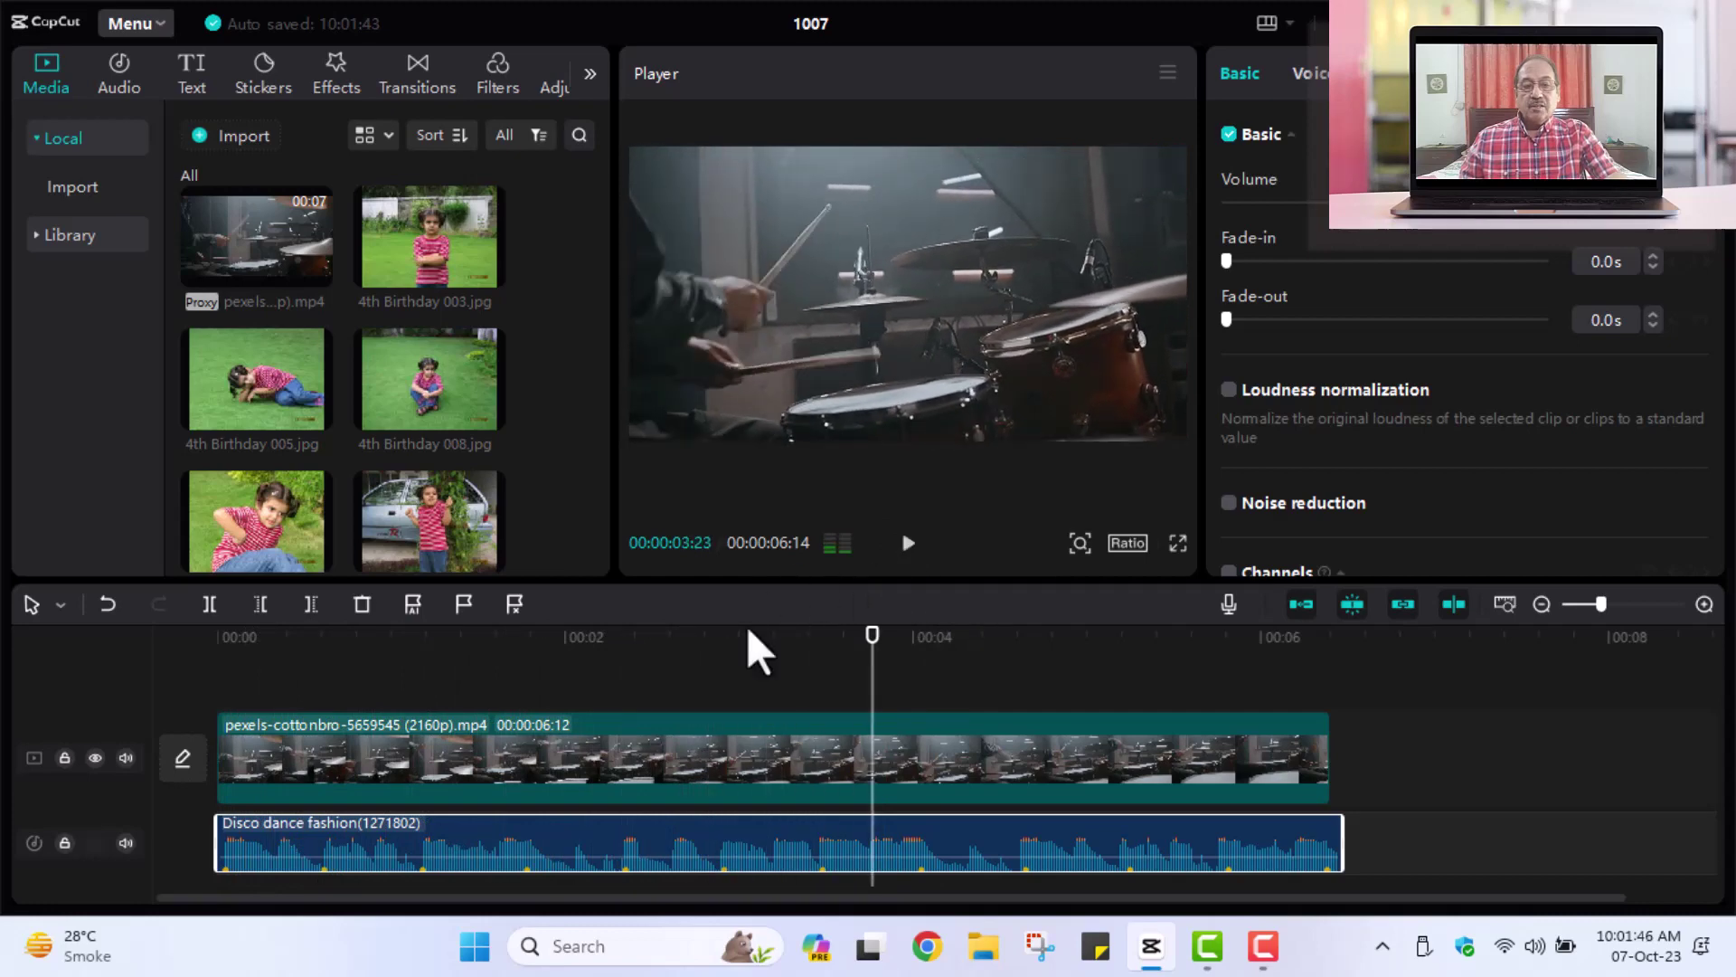
left_click_drag(877, 664, 220, 721)
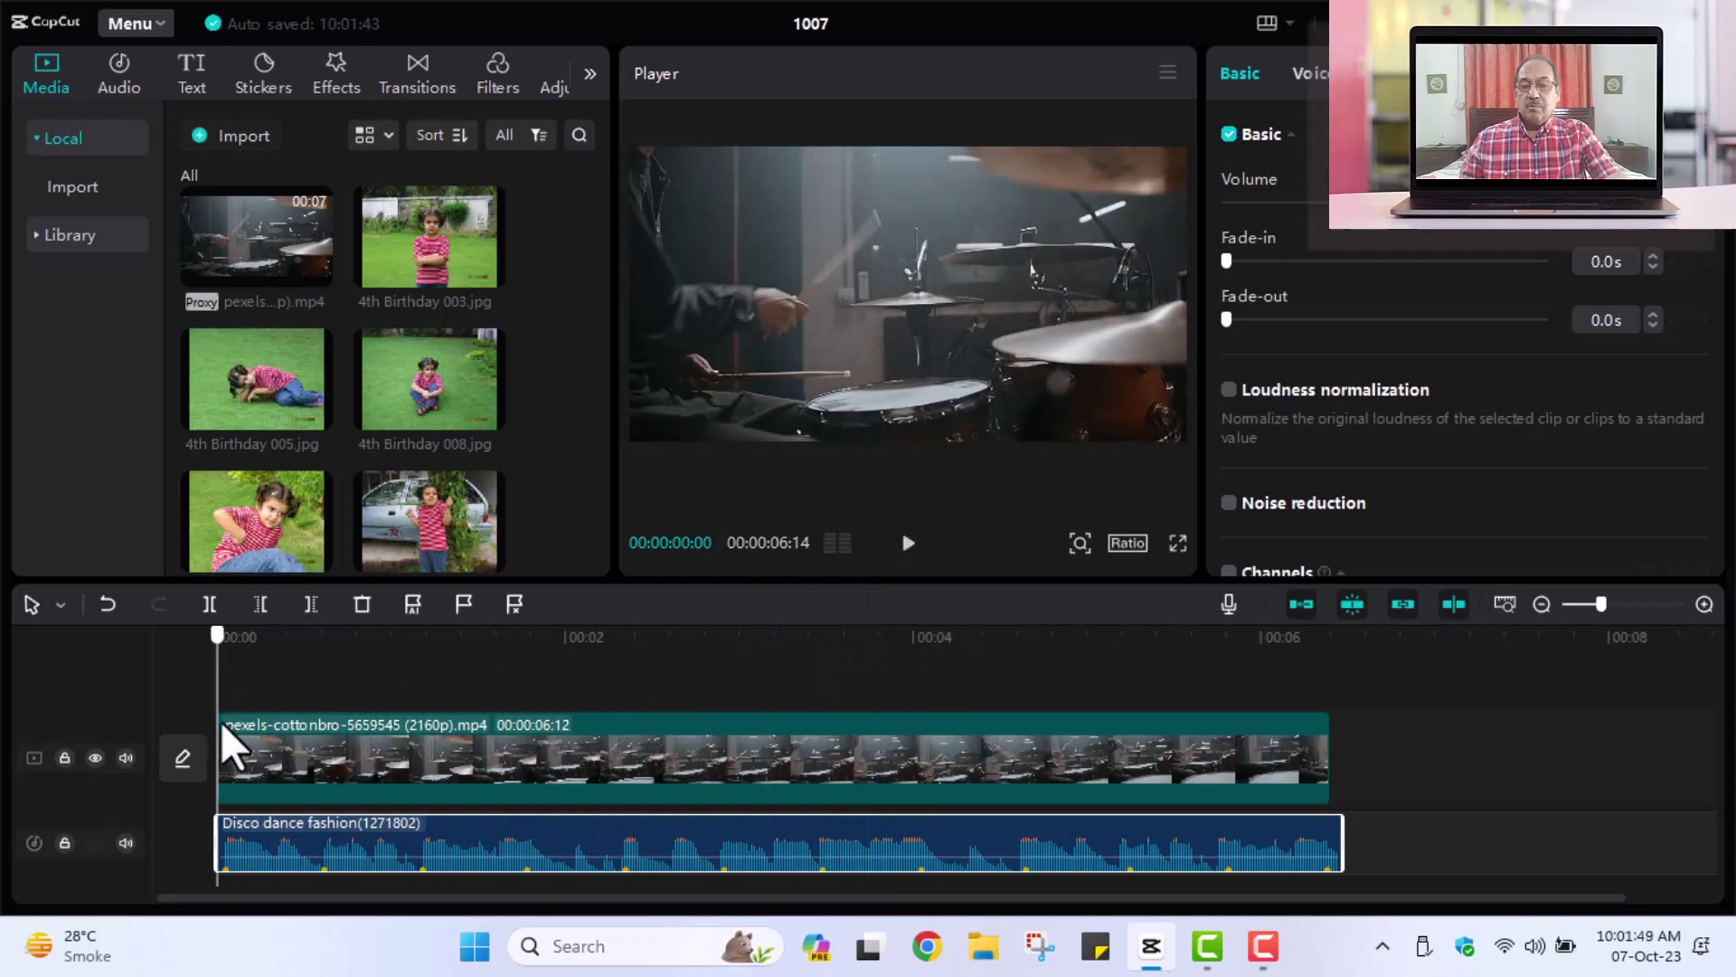
left_click(414, 604)
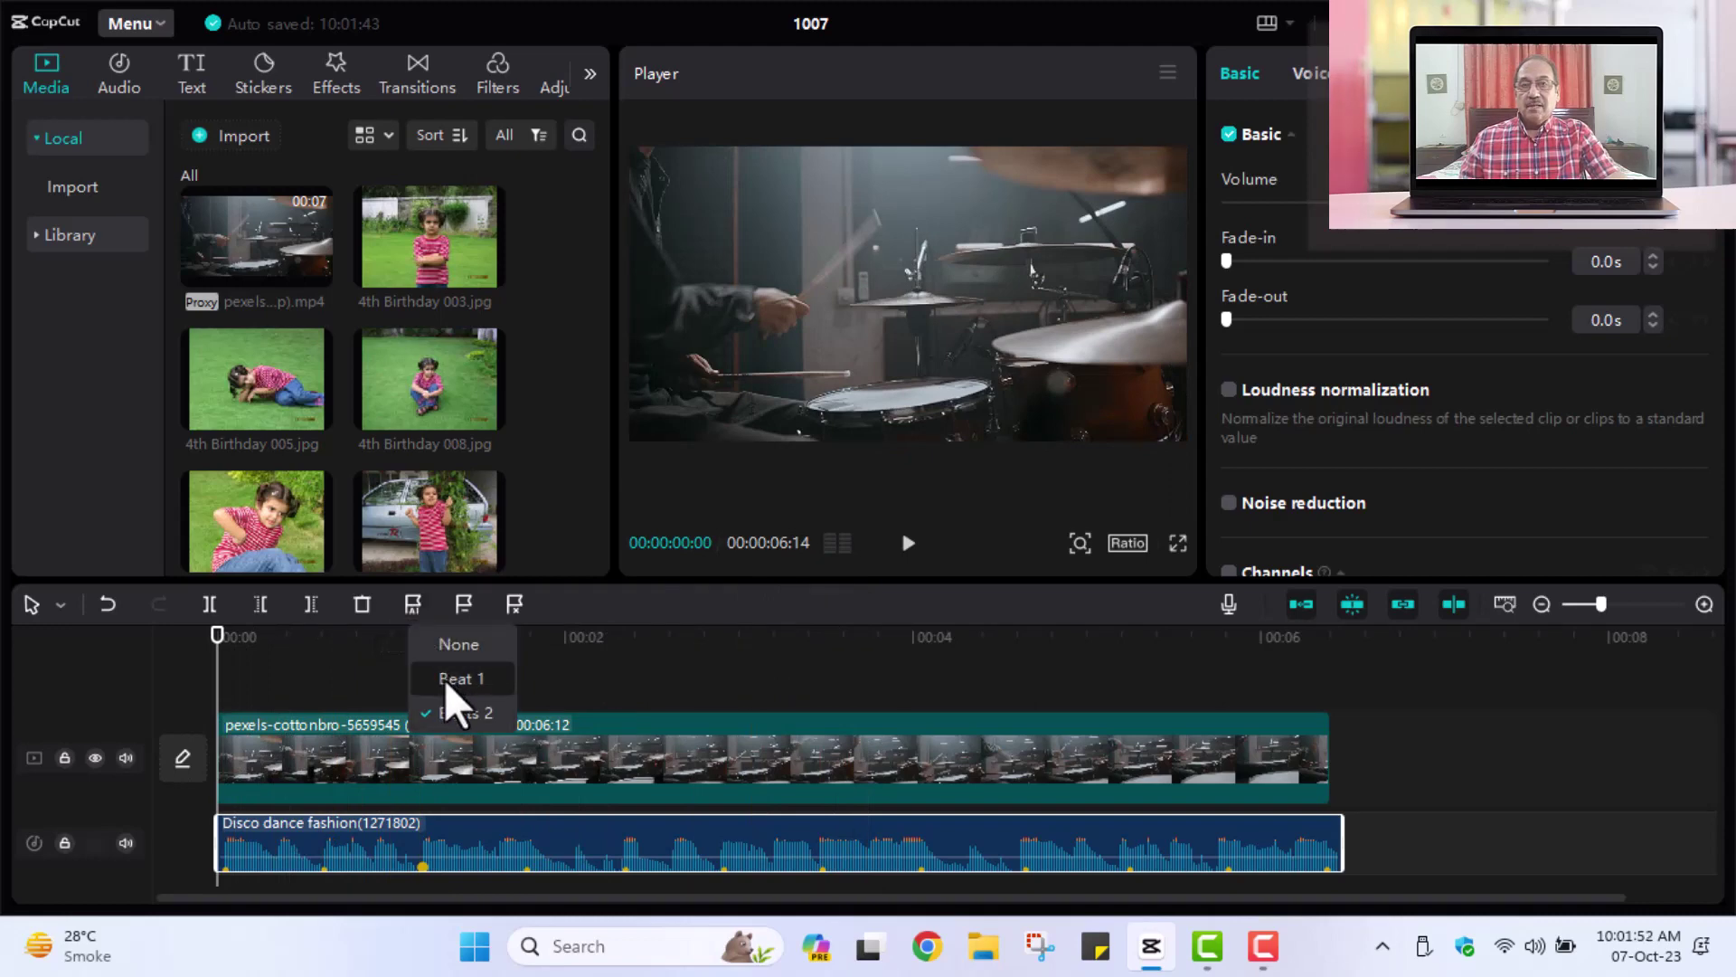
left_click(443, 680)
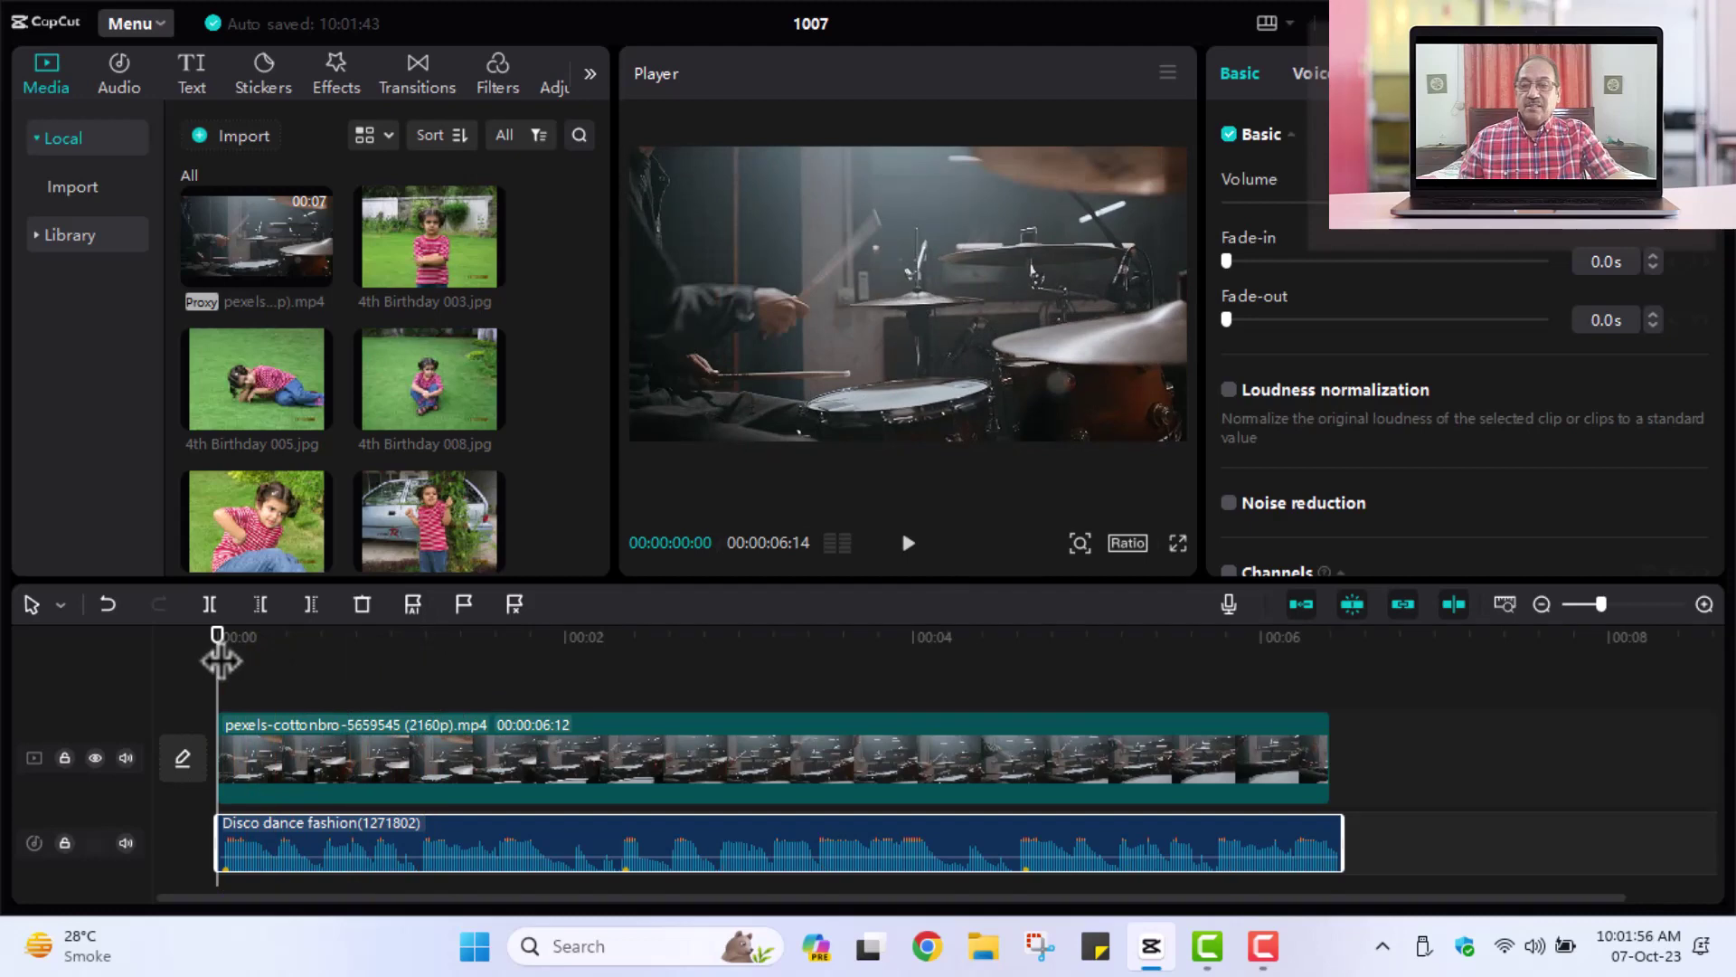
- Split the drum video at the audio's second and third beat markers, at 00:00:02:10 and 00:00:04:19
left_click_drag(220, 661, 619, 696)
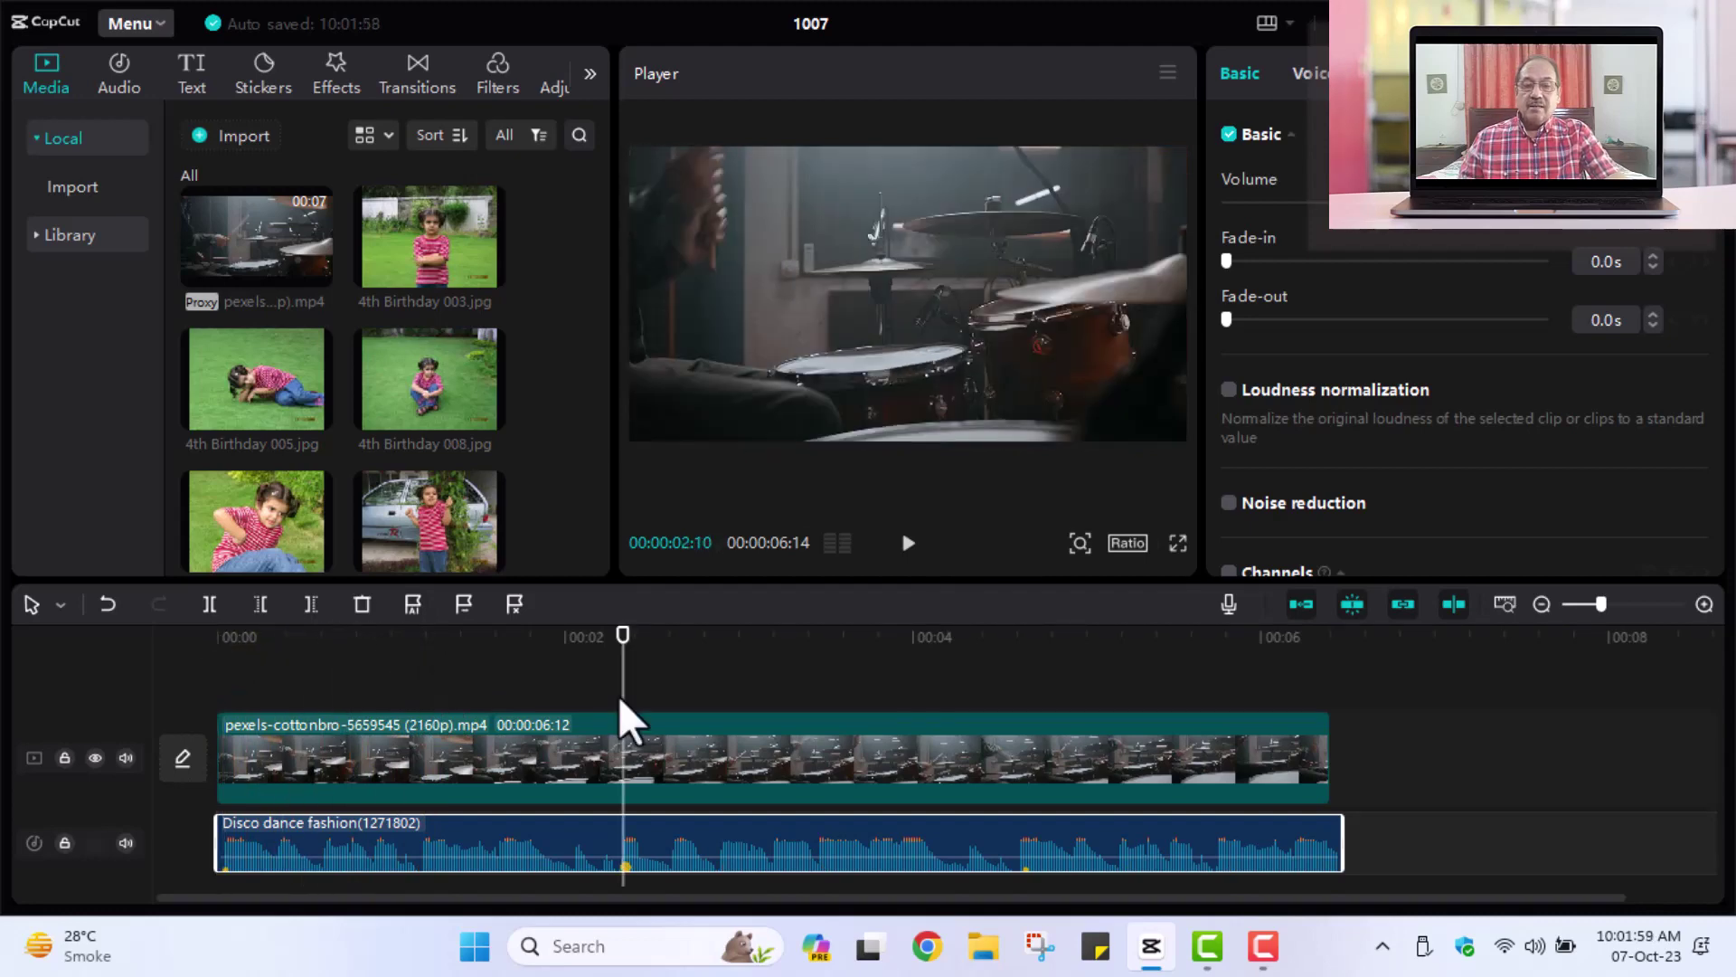
left_click(628, 764)
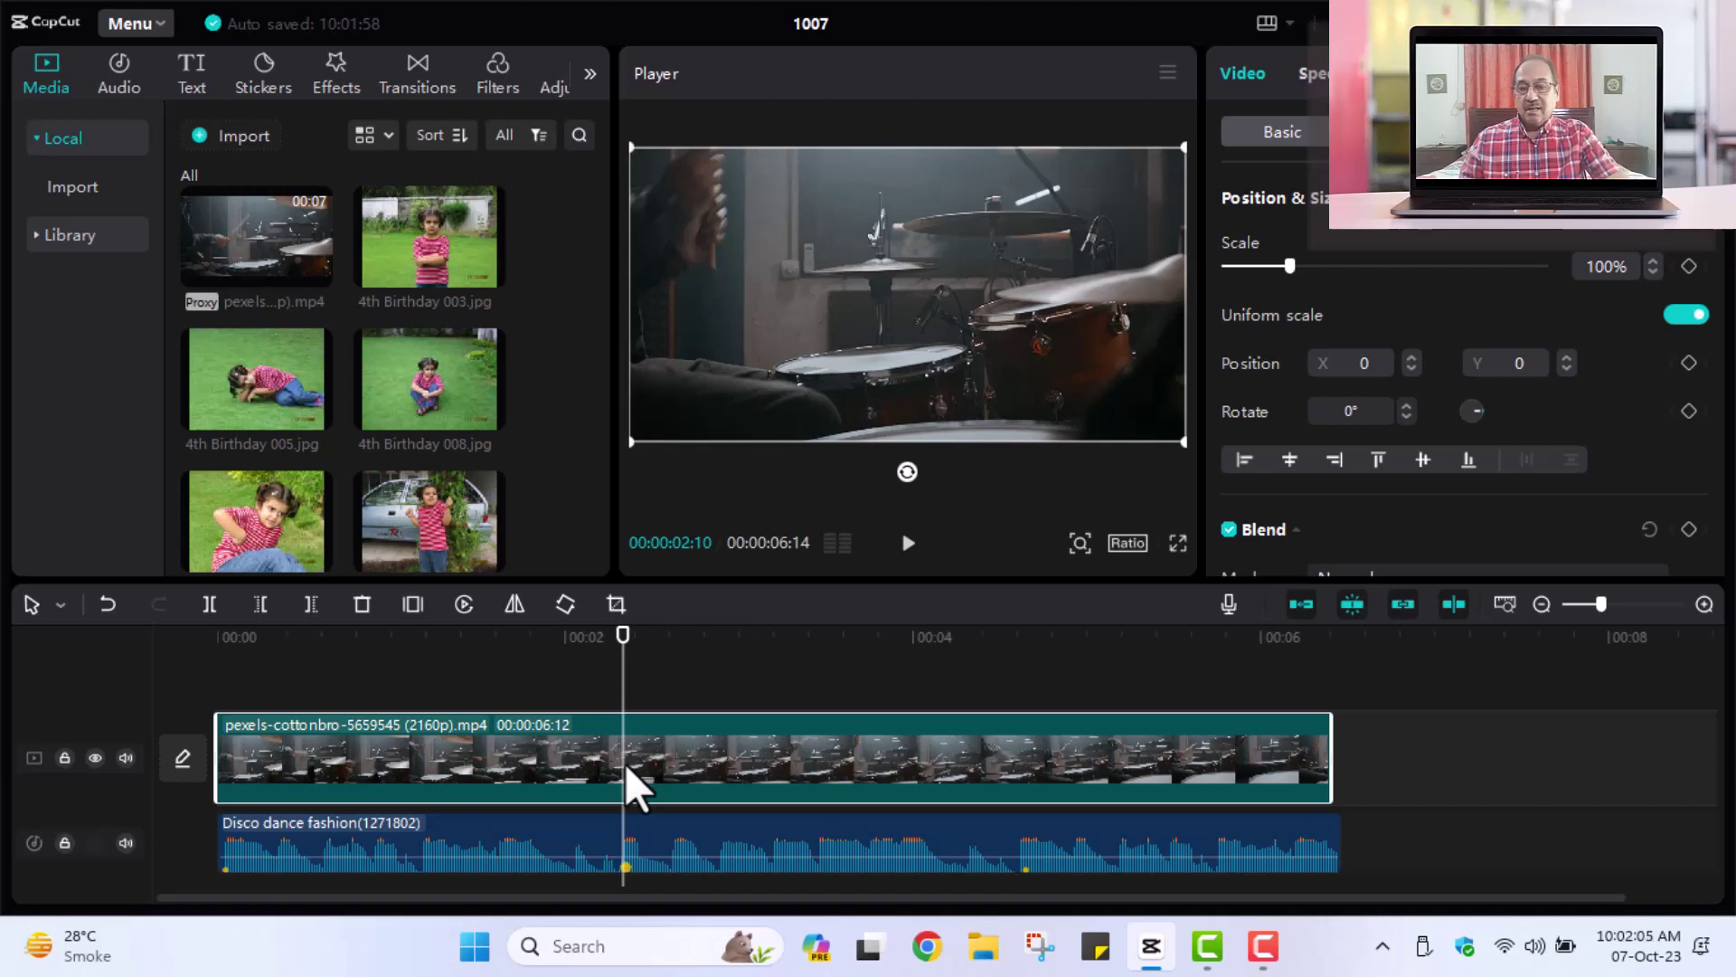
left_click(209, 606)
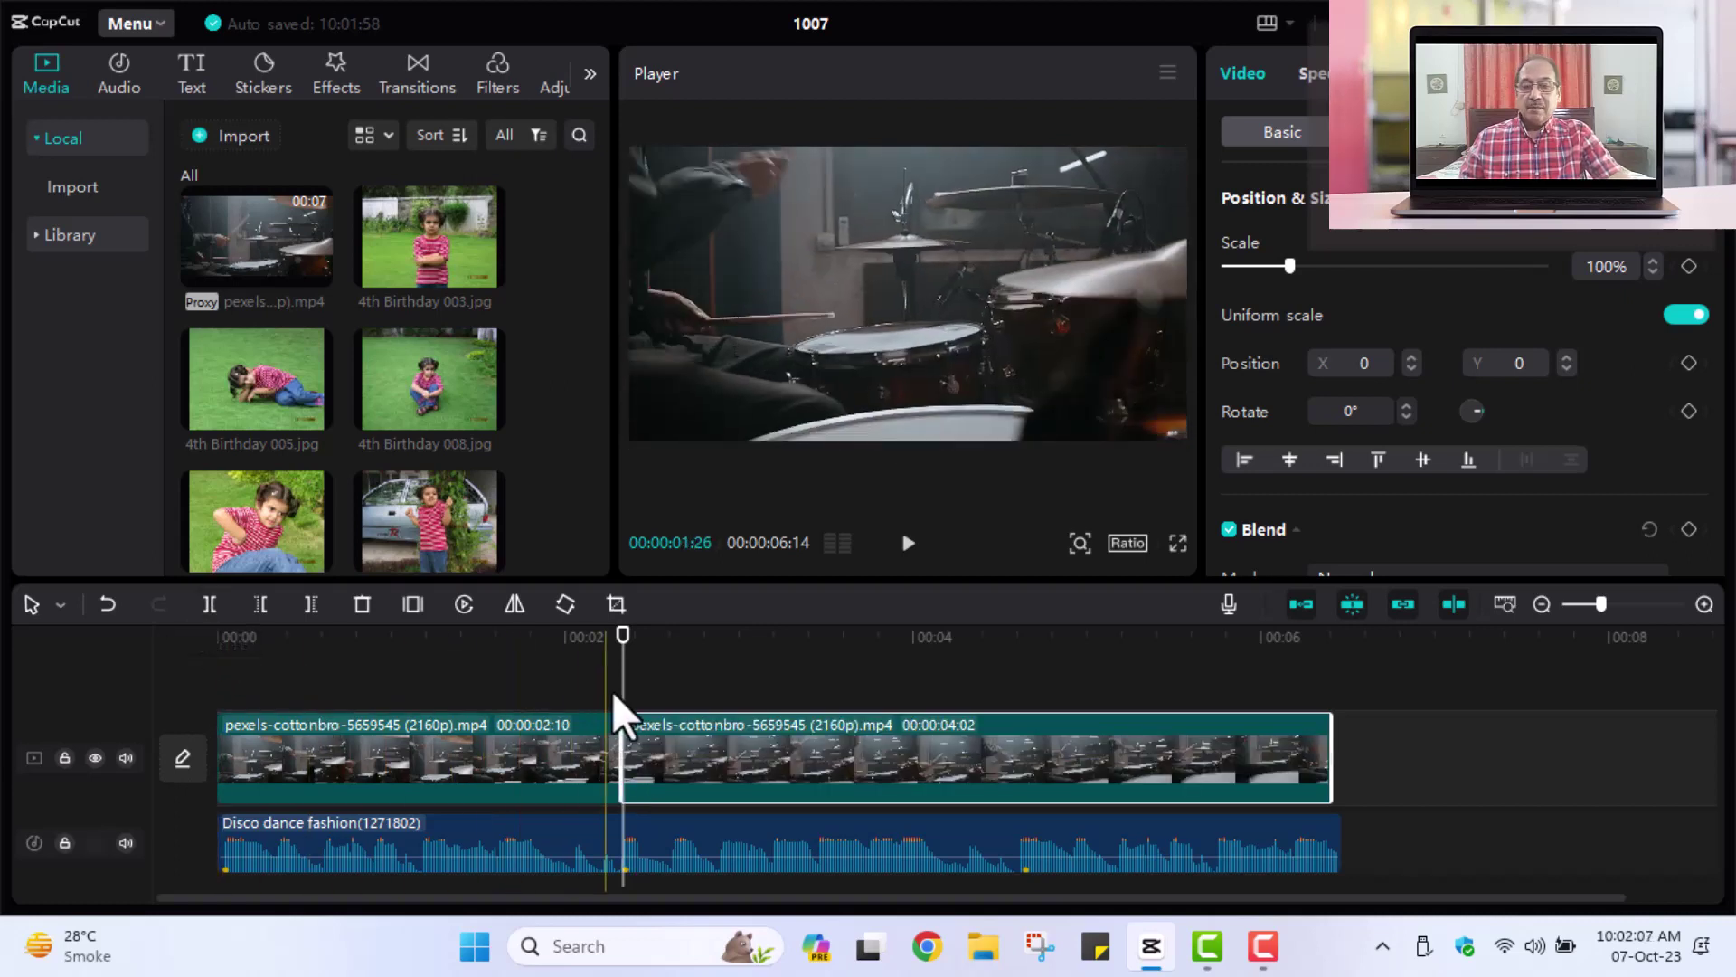
left_click_drag(628, 663, 1024, 714)
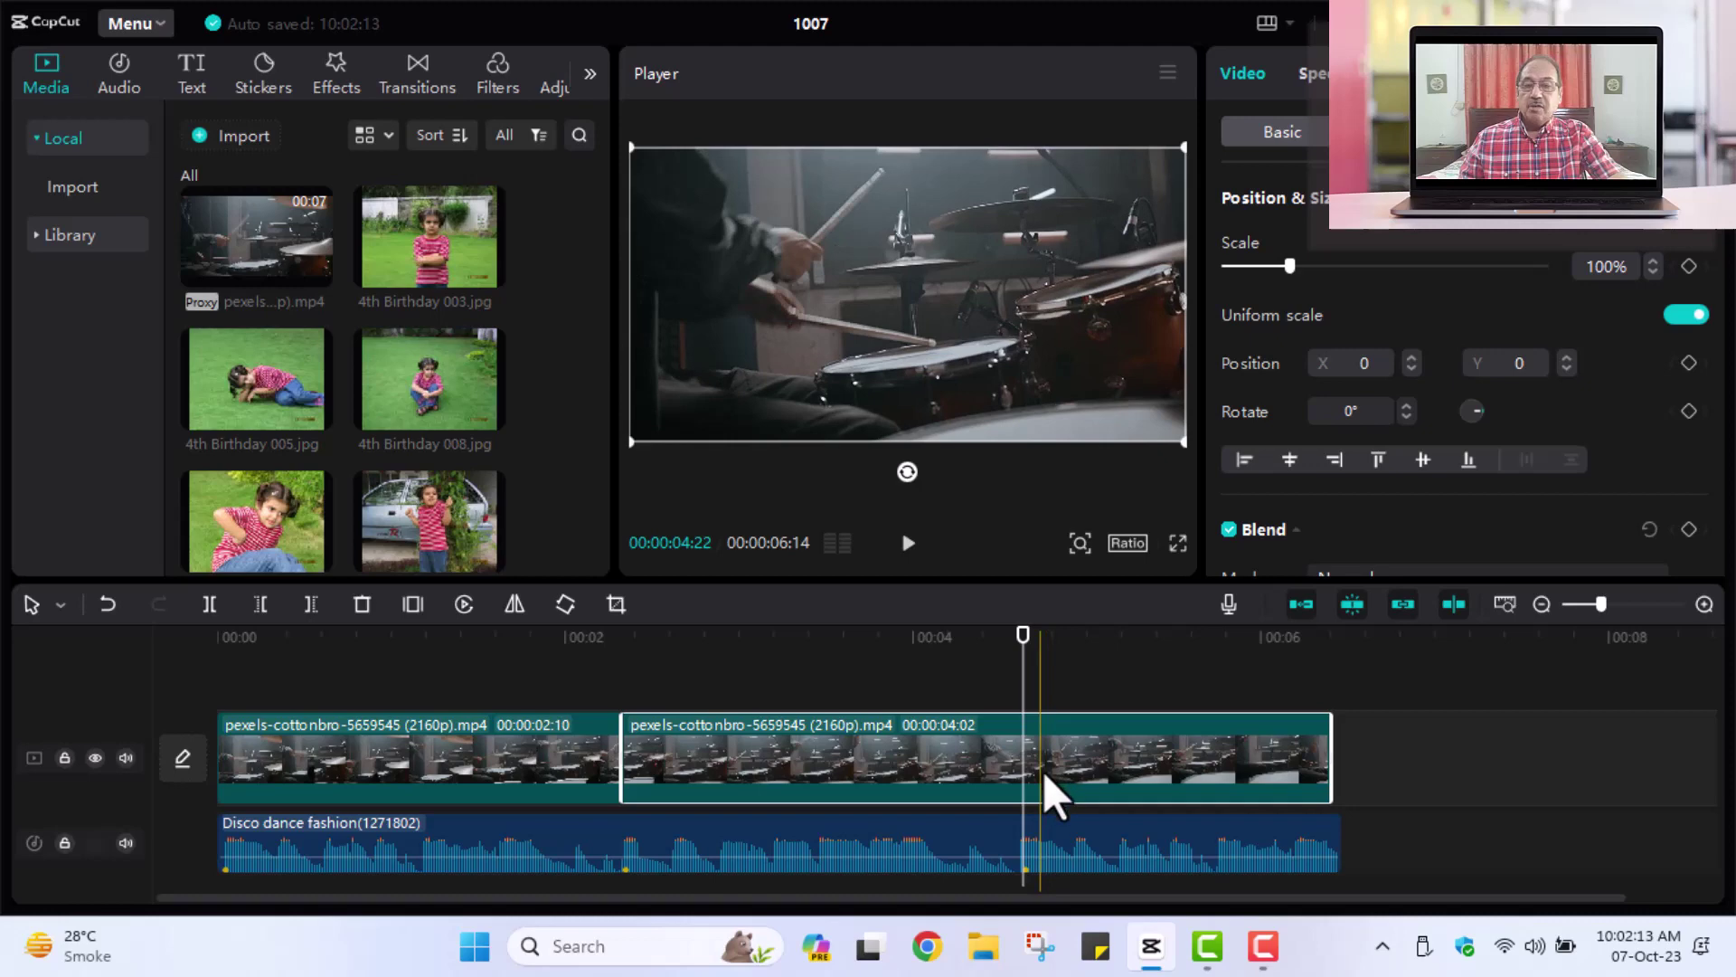
left_click(210, 610)
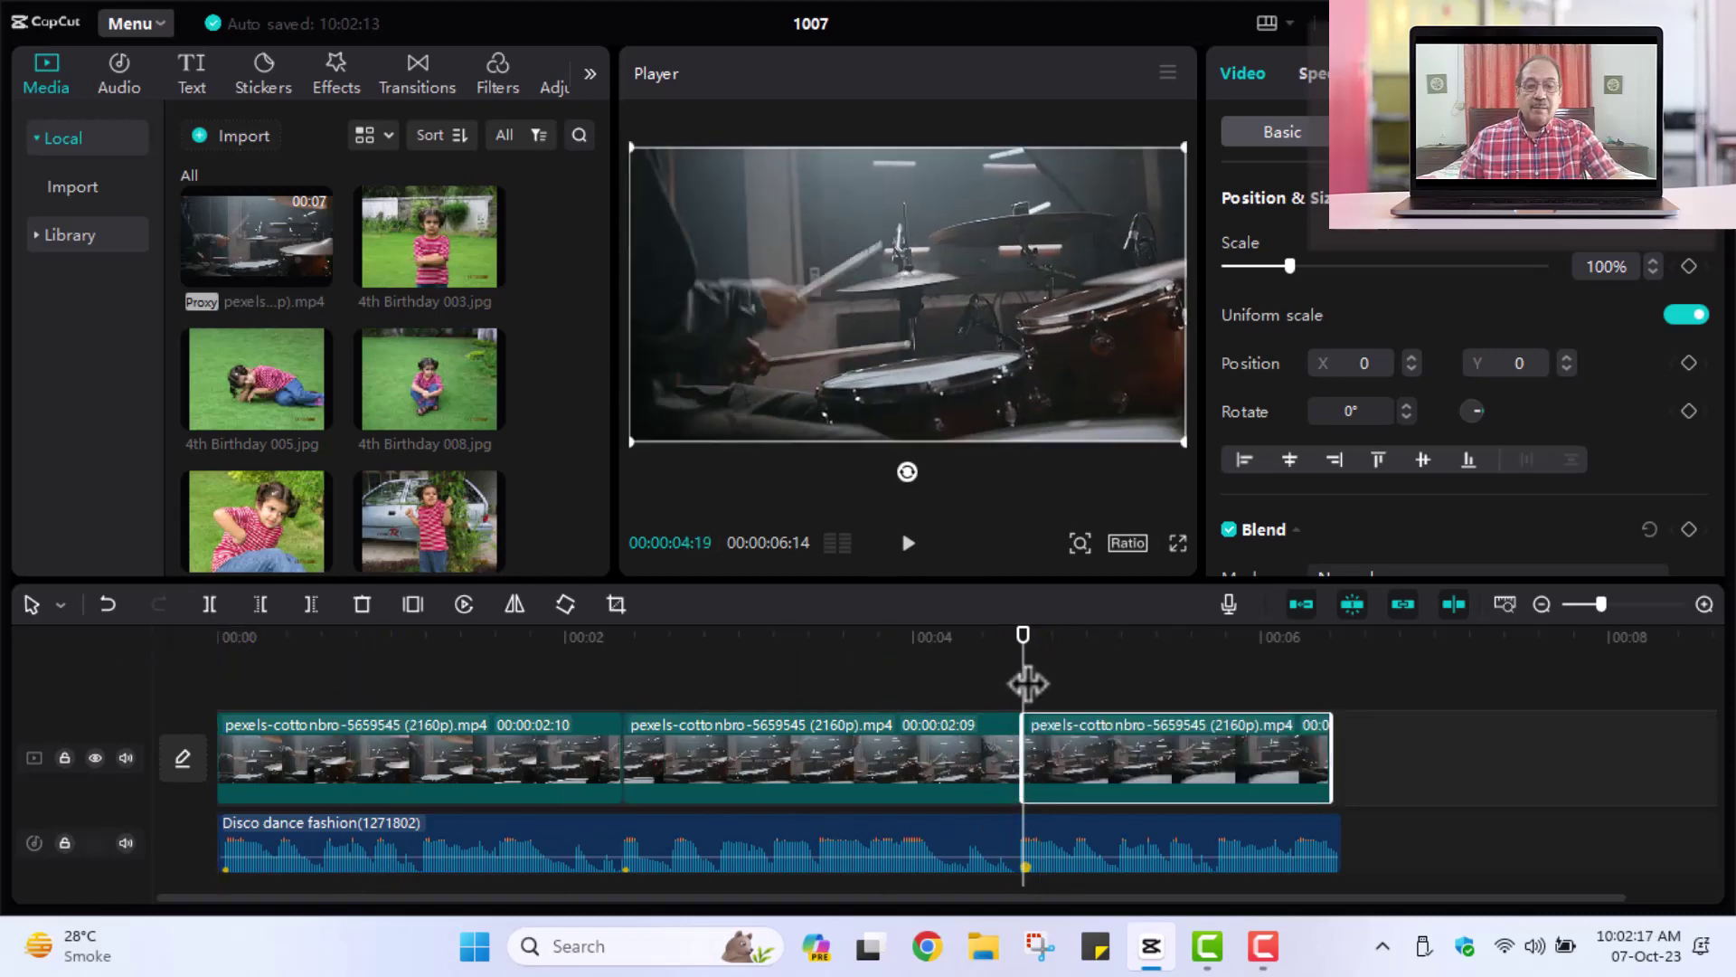
- Add the Shake III camera transition at both cuts in the drum video, at 00:00:02:10 and 00:00:04:19
left_click_drag(1023, 660, 626, 660)
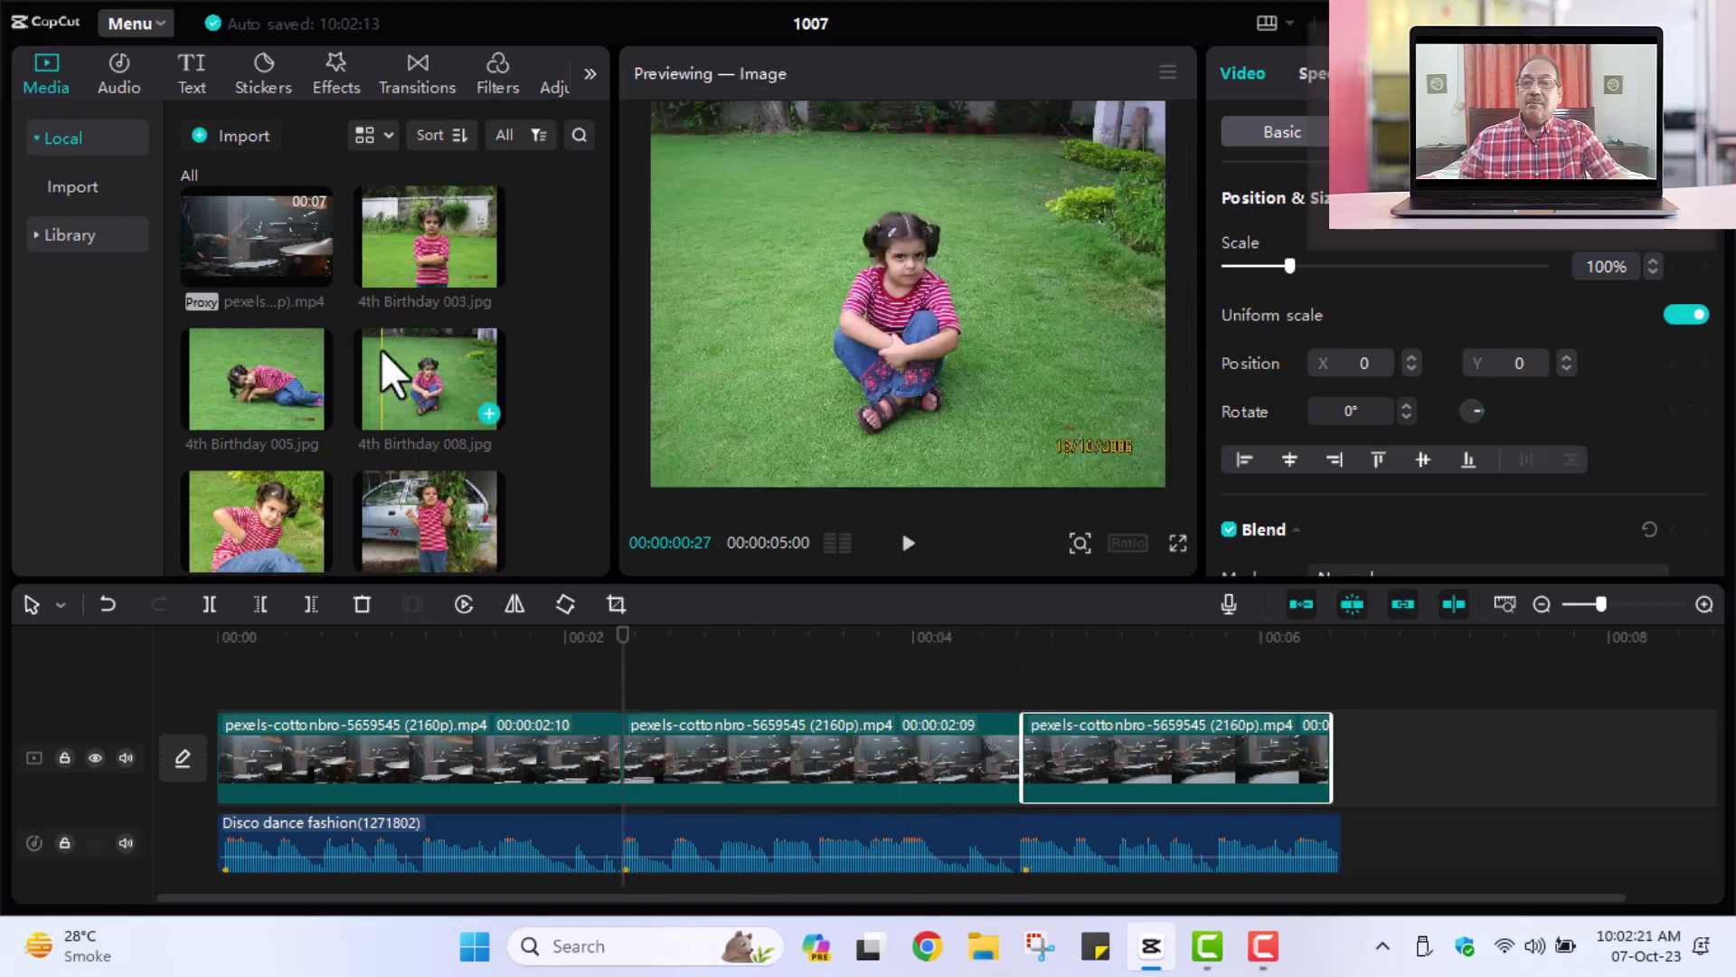
left_click(420, 74)
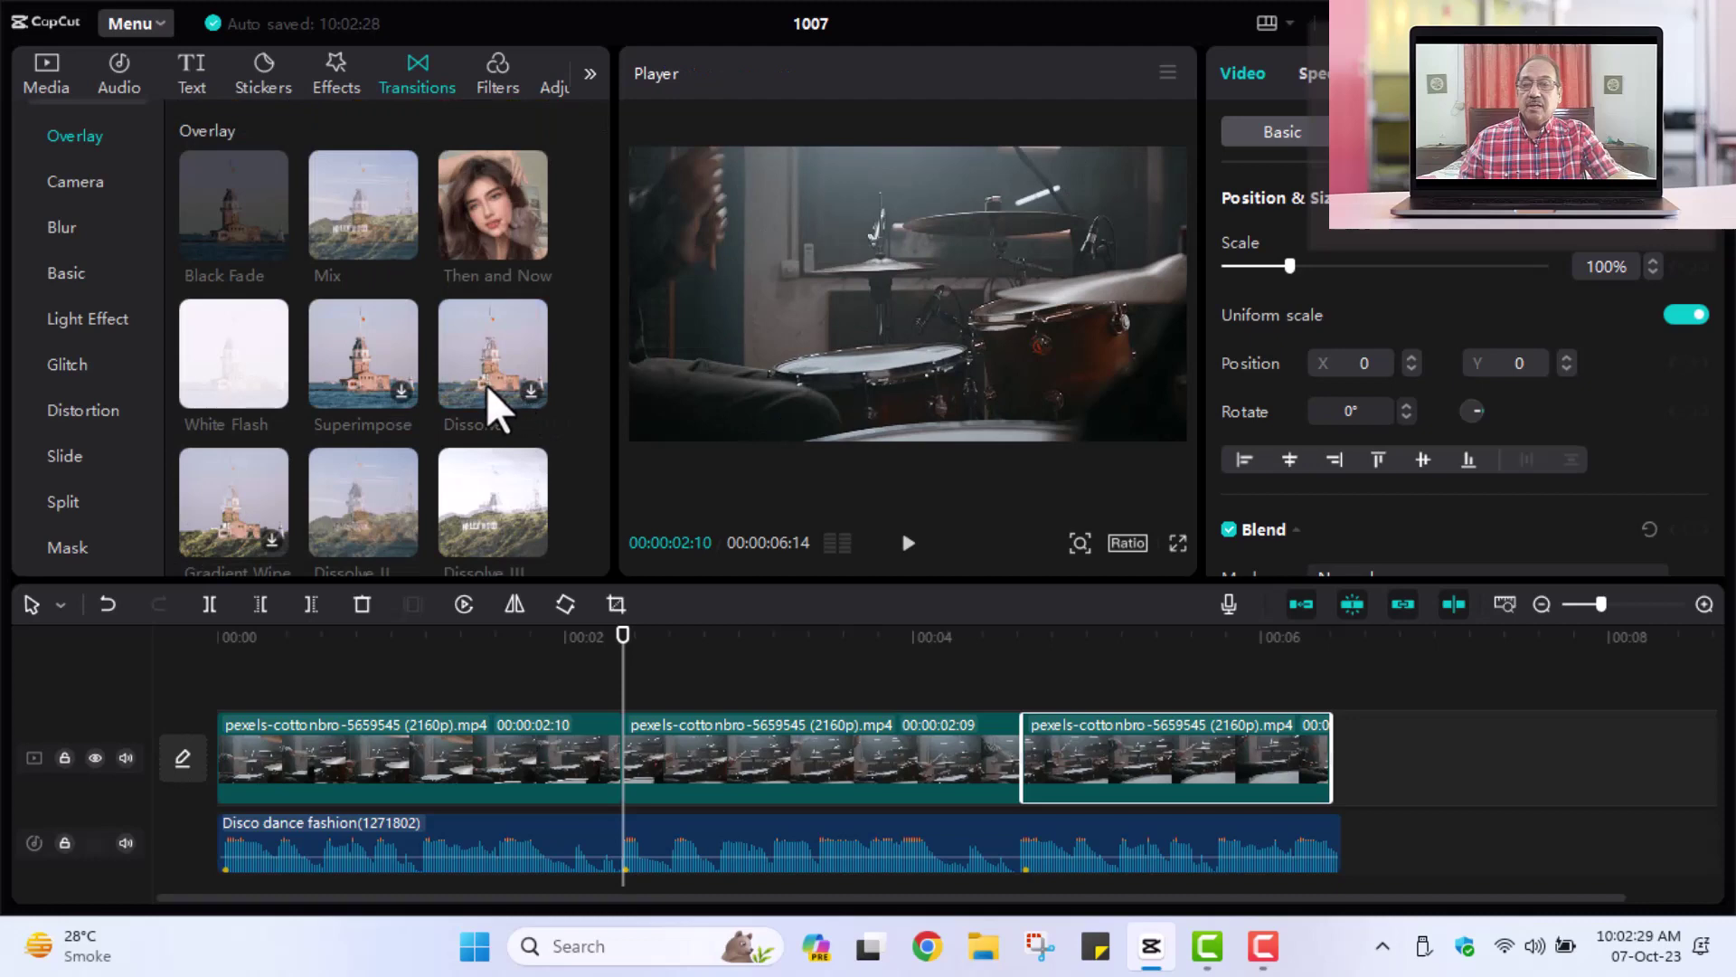
scroll(497, 378, "down", 5)
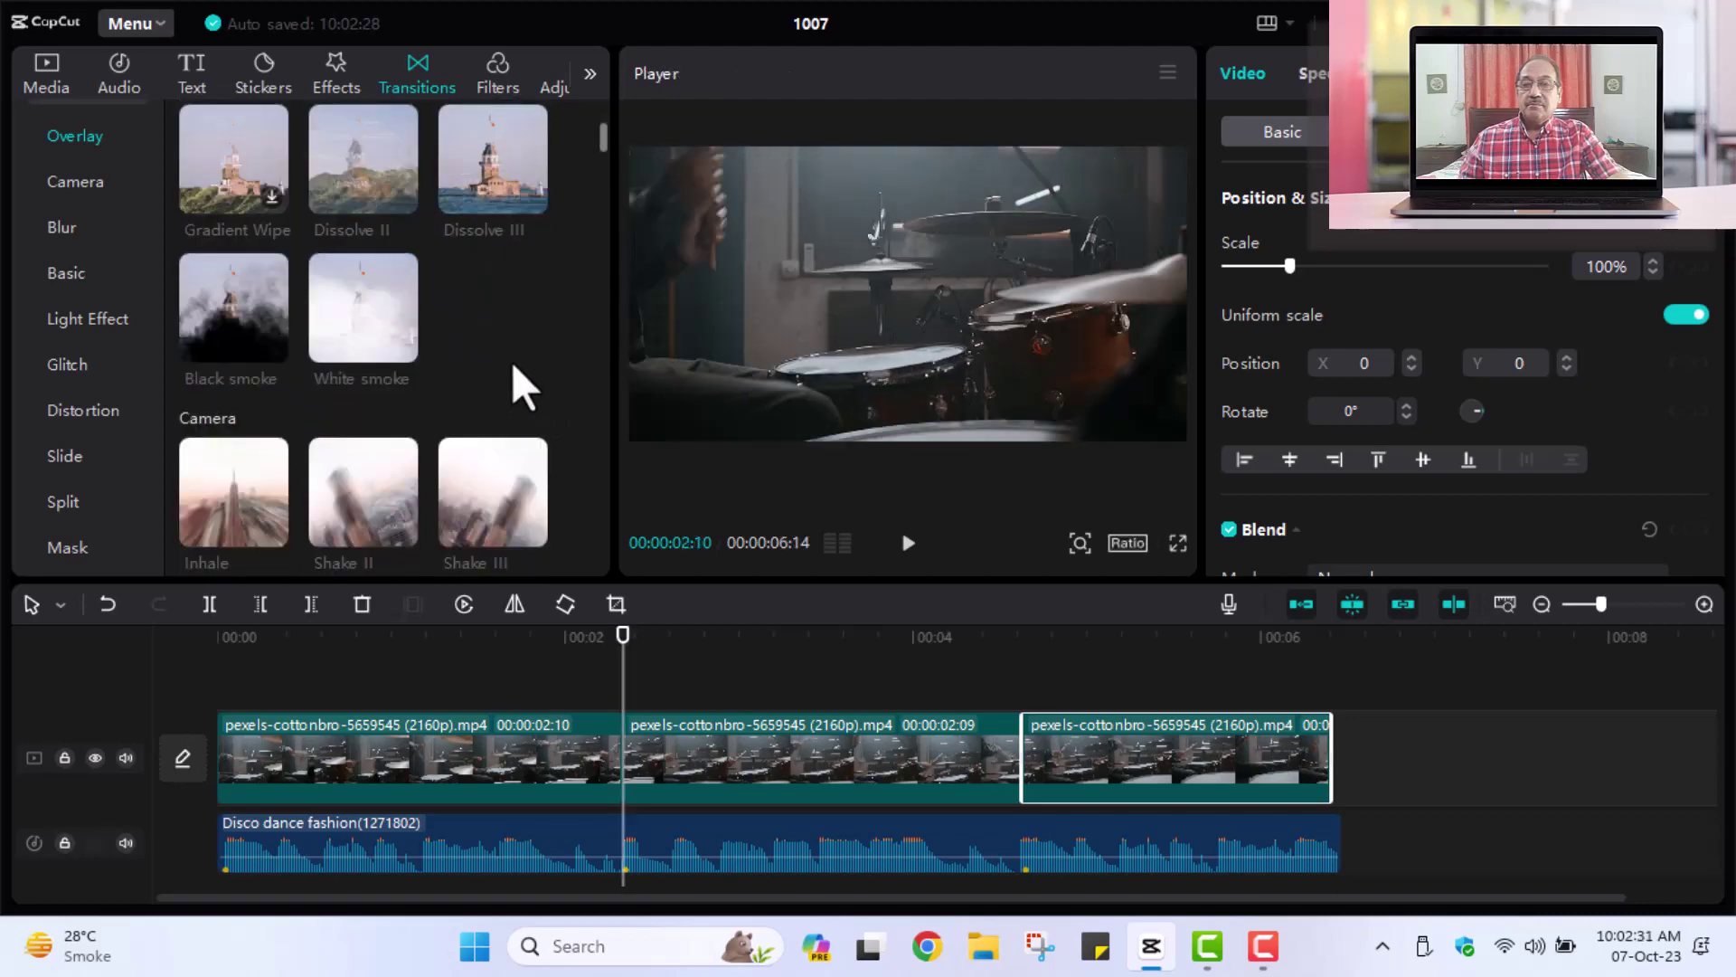
mouse_move(507, 414)
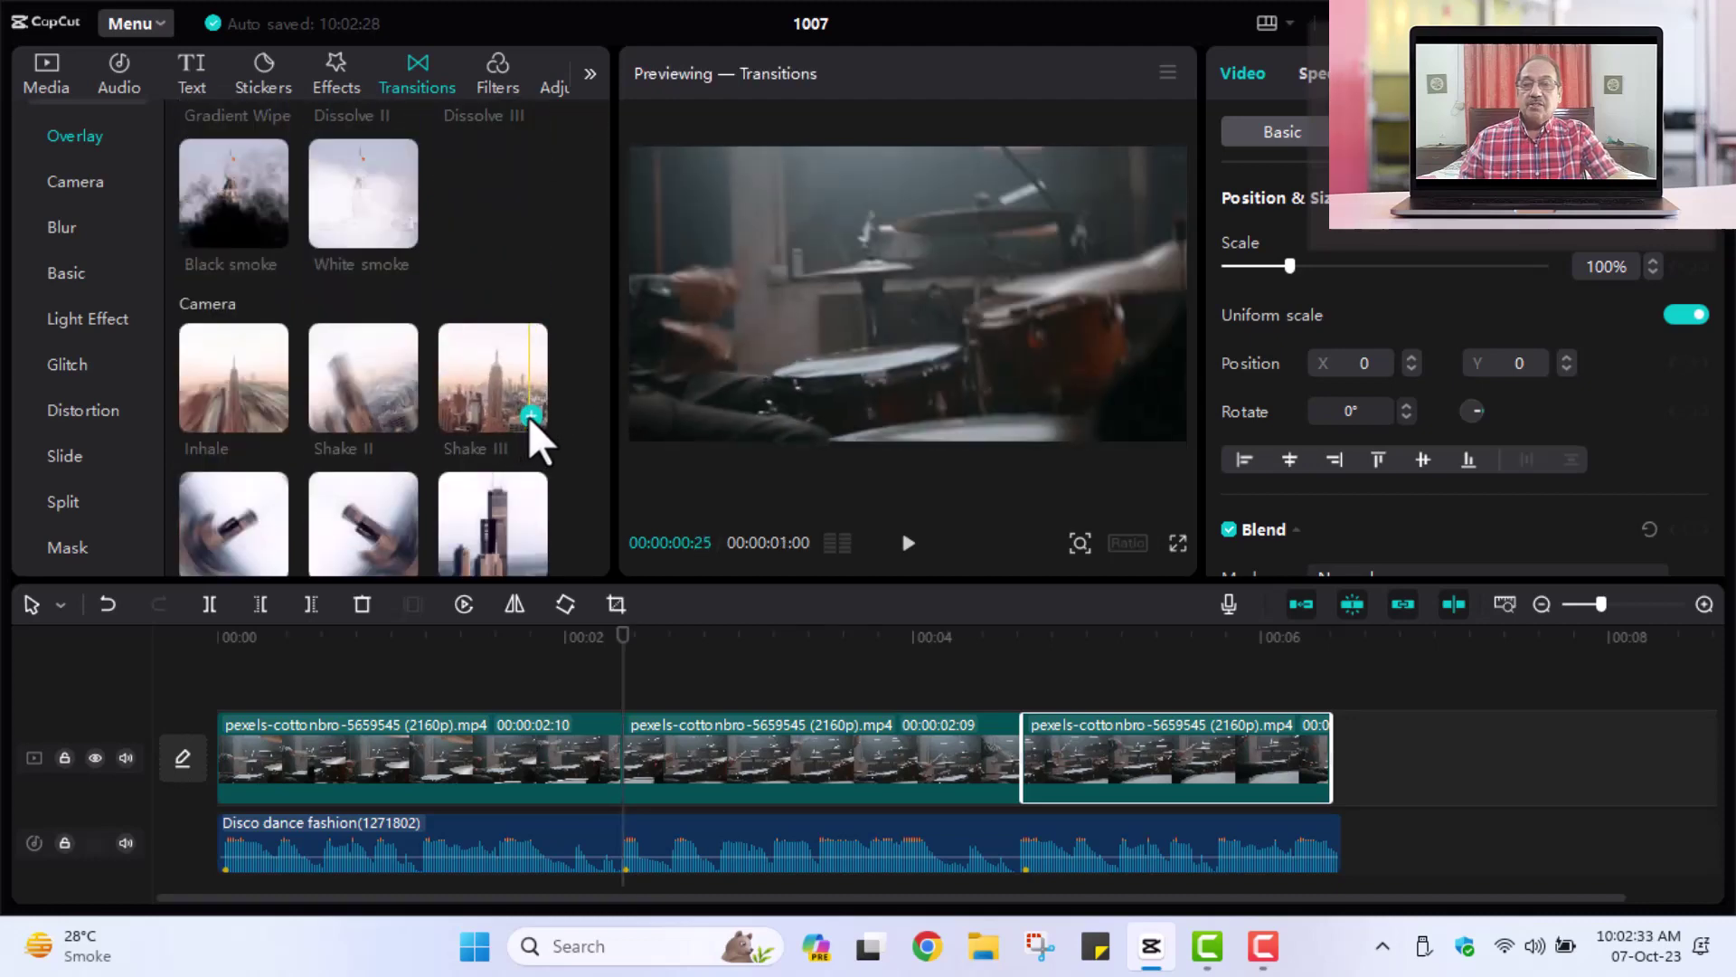
left_click(530, 416)
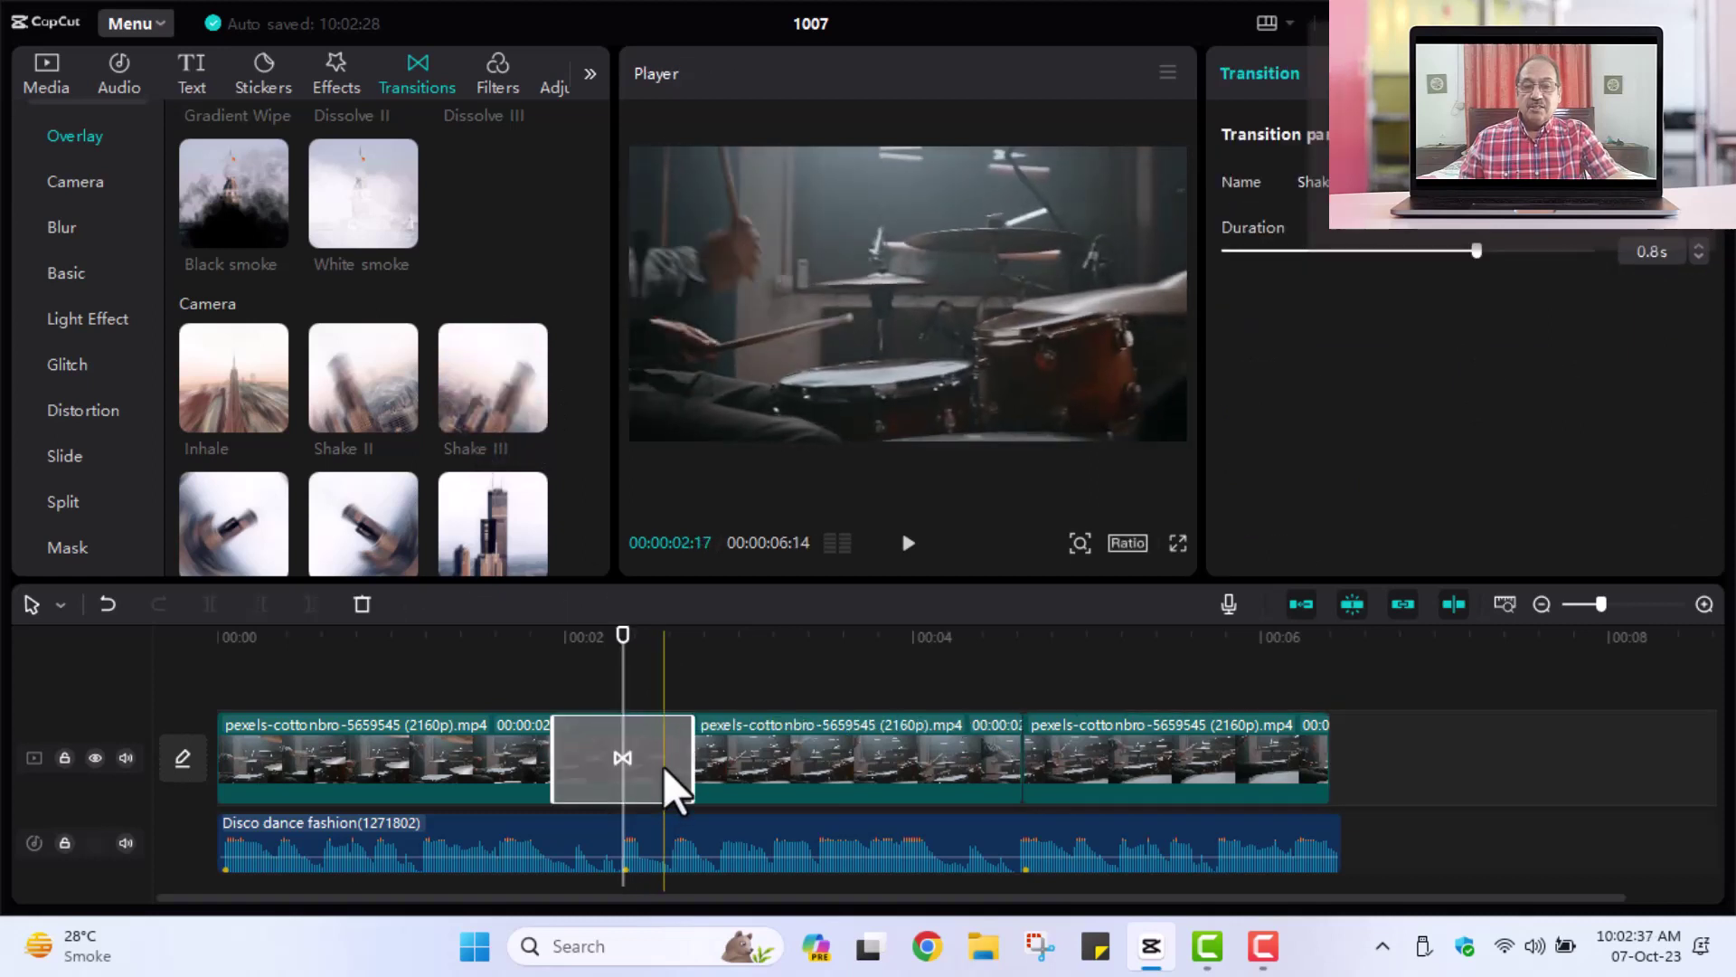
left_click_drag(869, 677, 1020, 678)
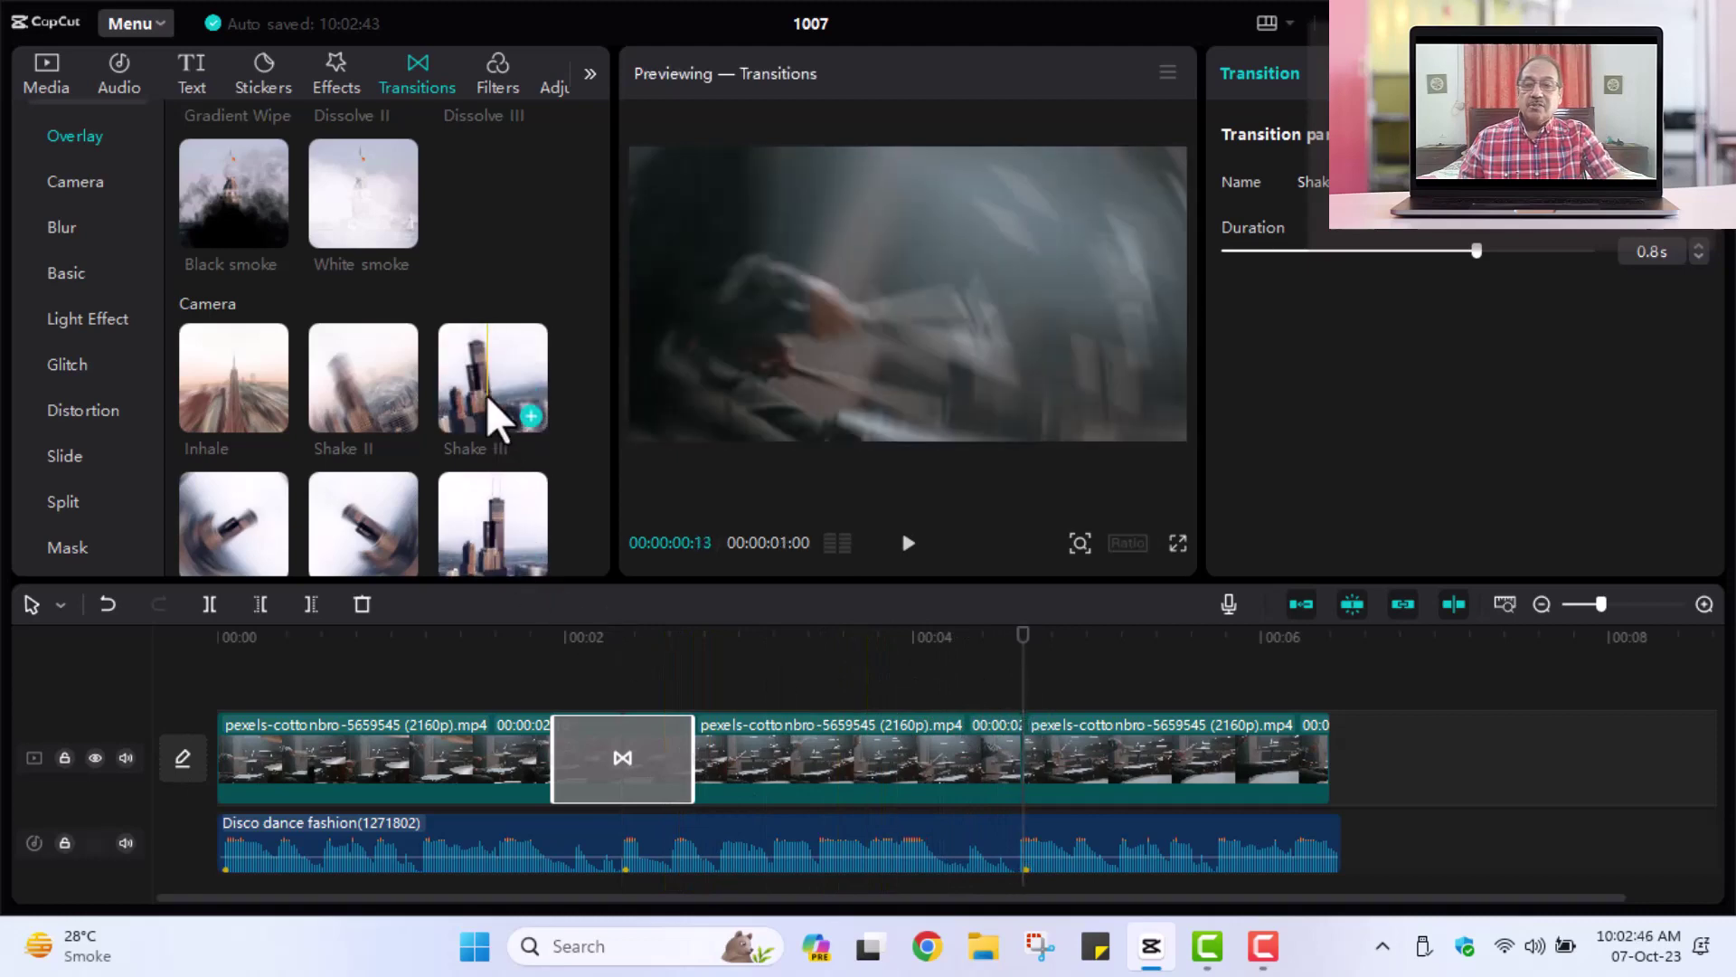
left_click(531, 415)
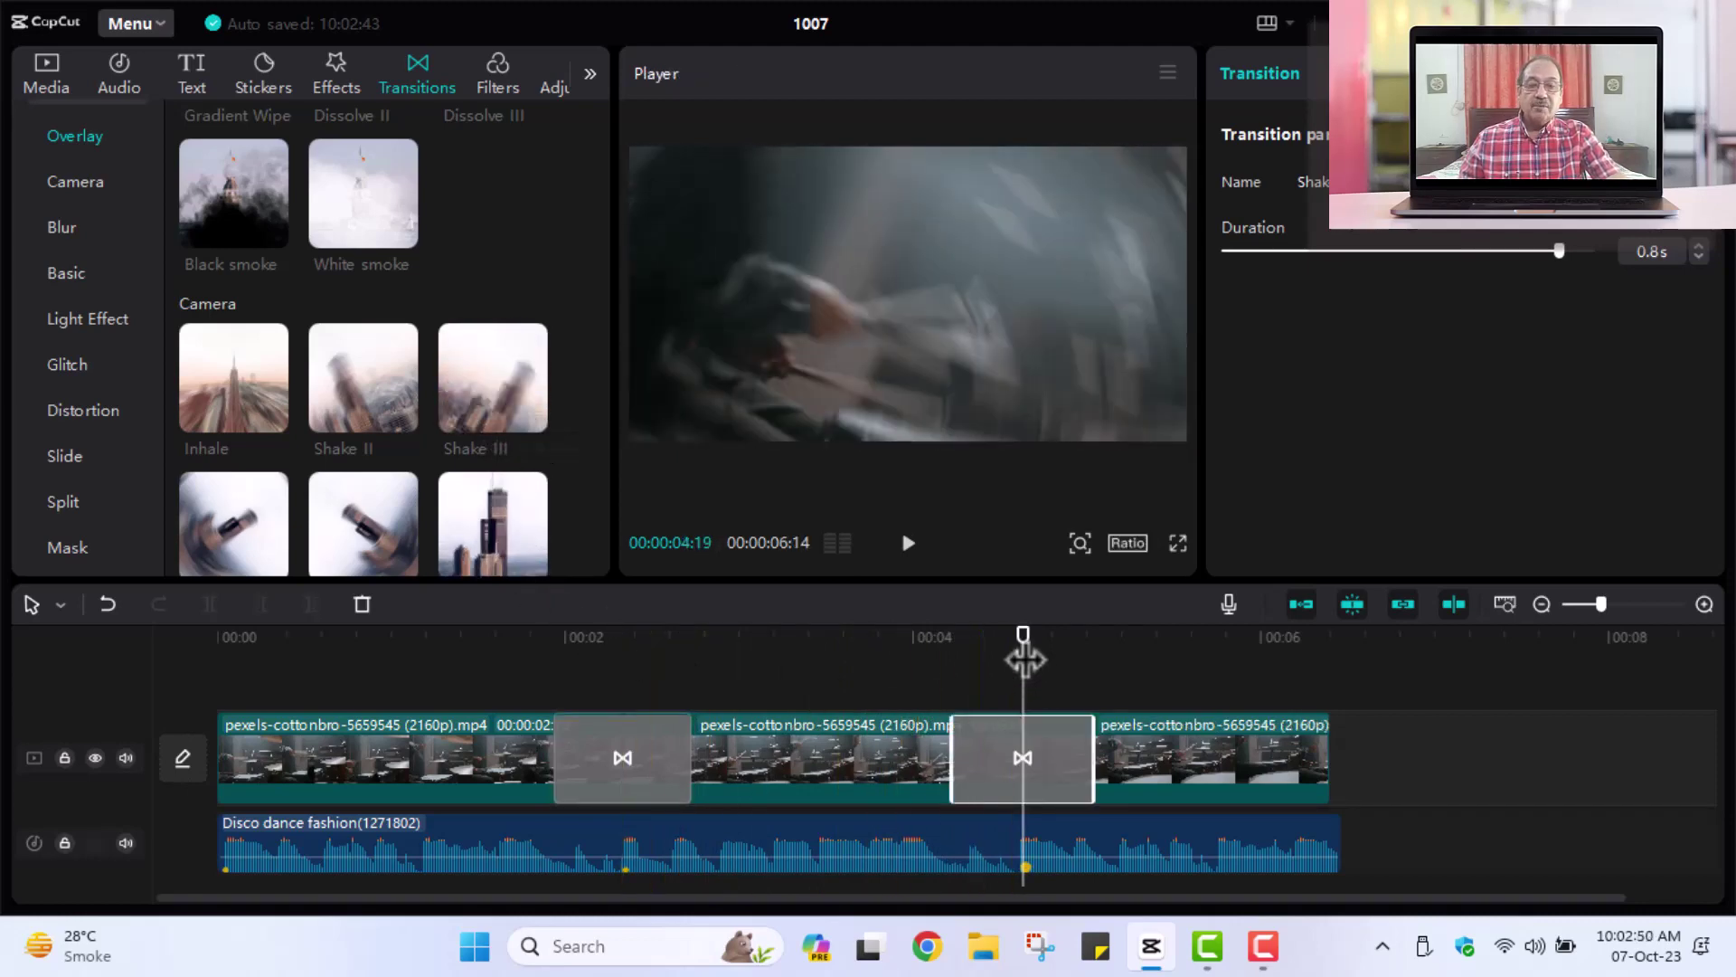
- Play back the drum video from the start of the timeline to preview the Shake III transitions against the beats
left_click_drag(1024, 660, 233, 747)
left_click(909, 543)
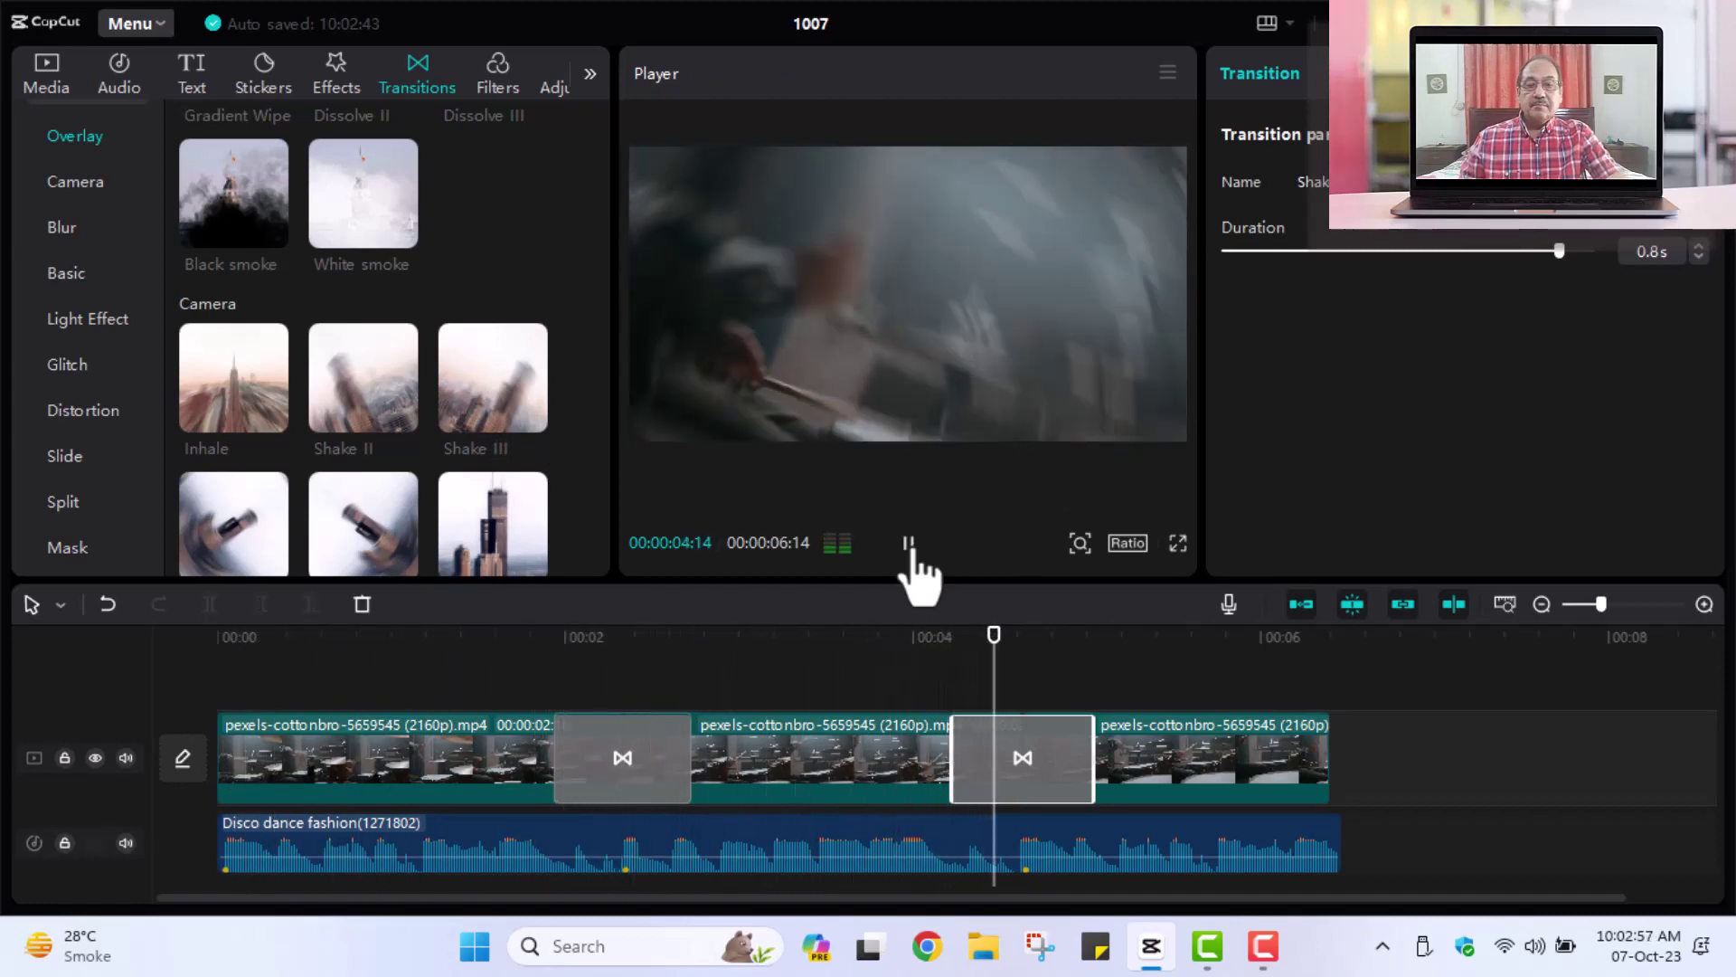
left_click(909, 543)
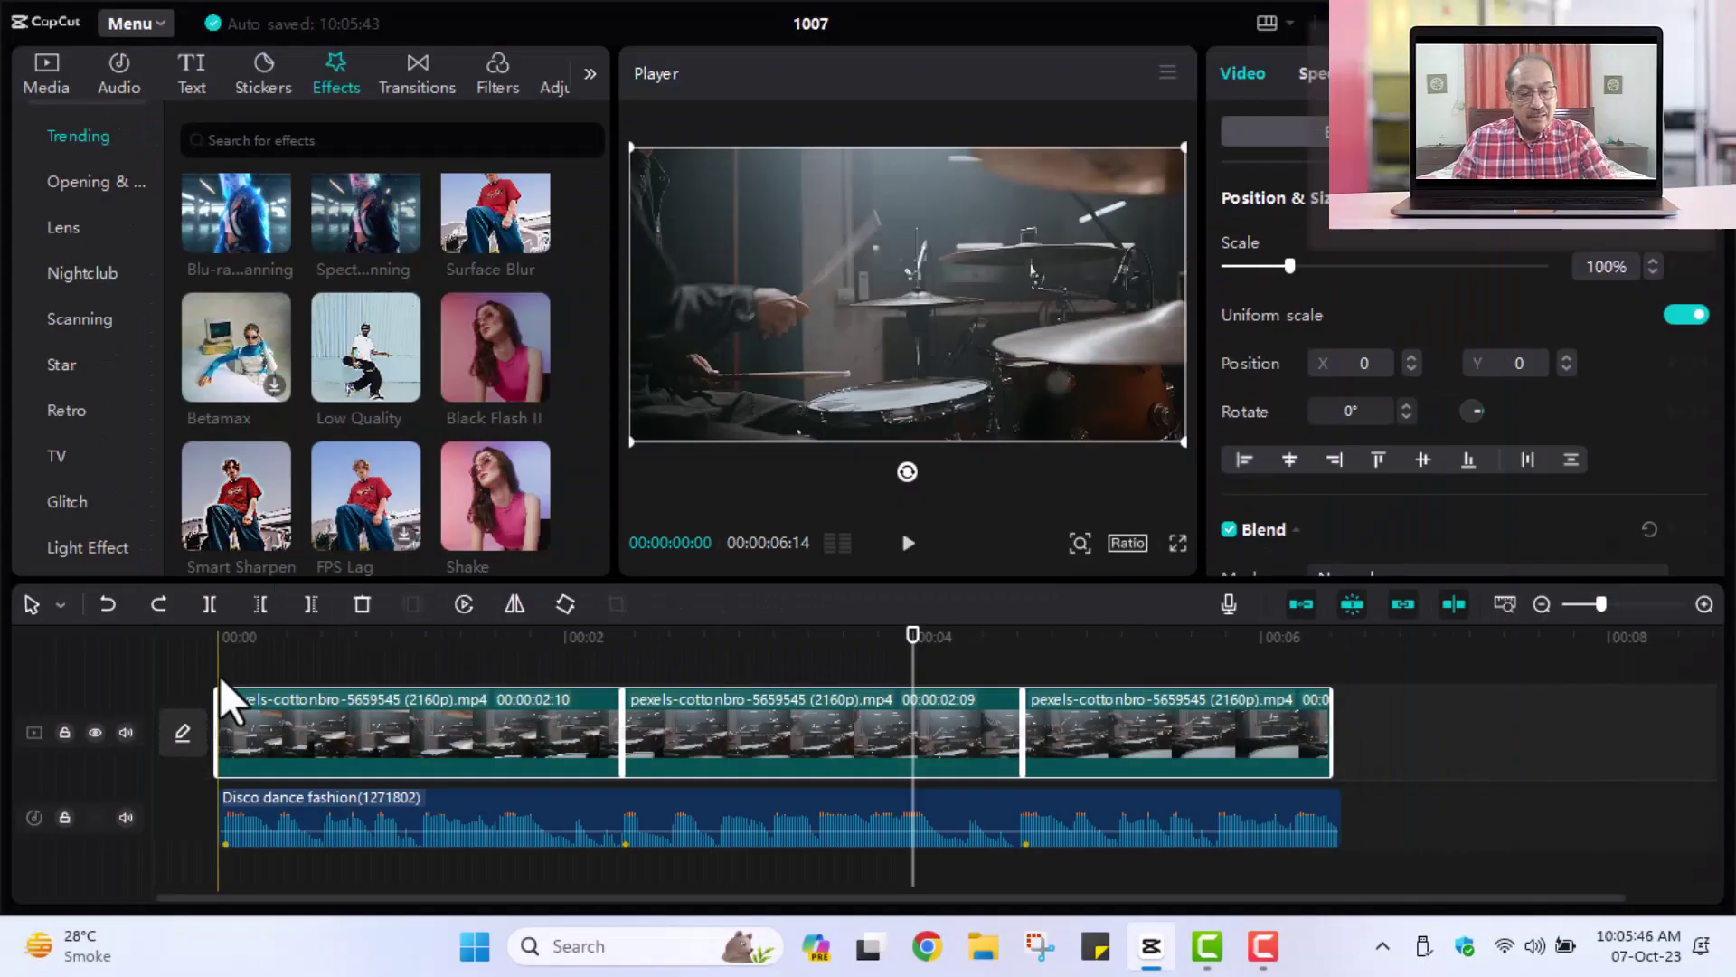
- Replace the drum video clips on the timeline with the photos 4th Birthday 003, 005, 008, 011 and 017
key("Delete")
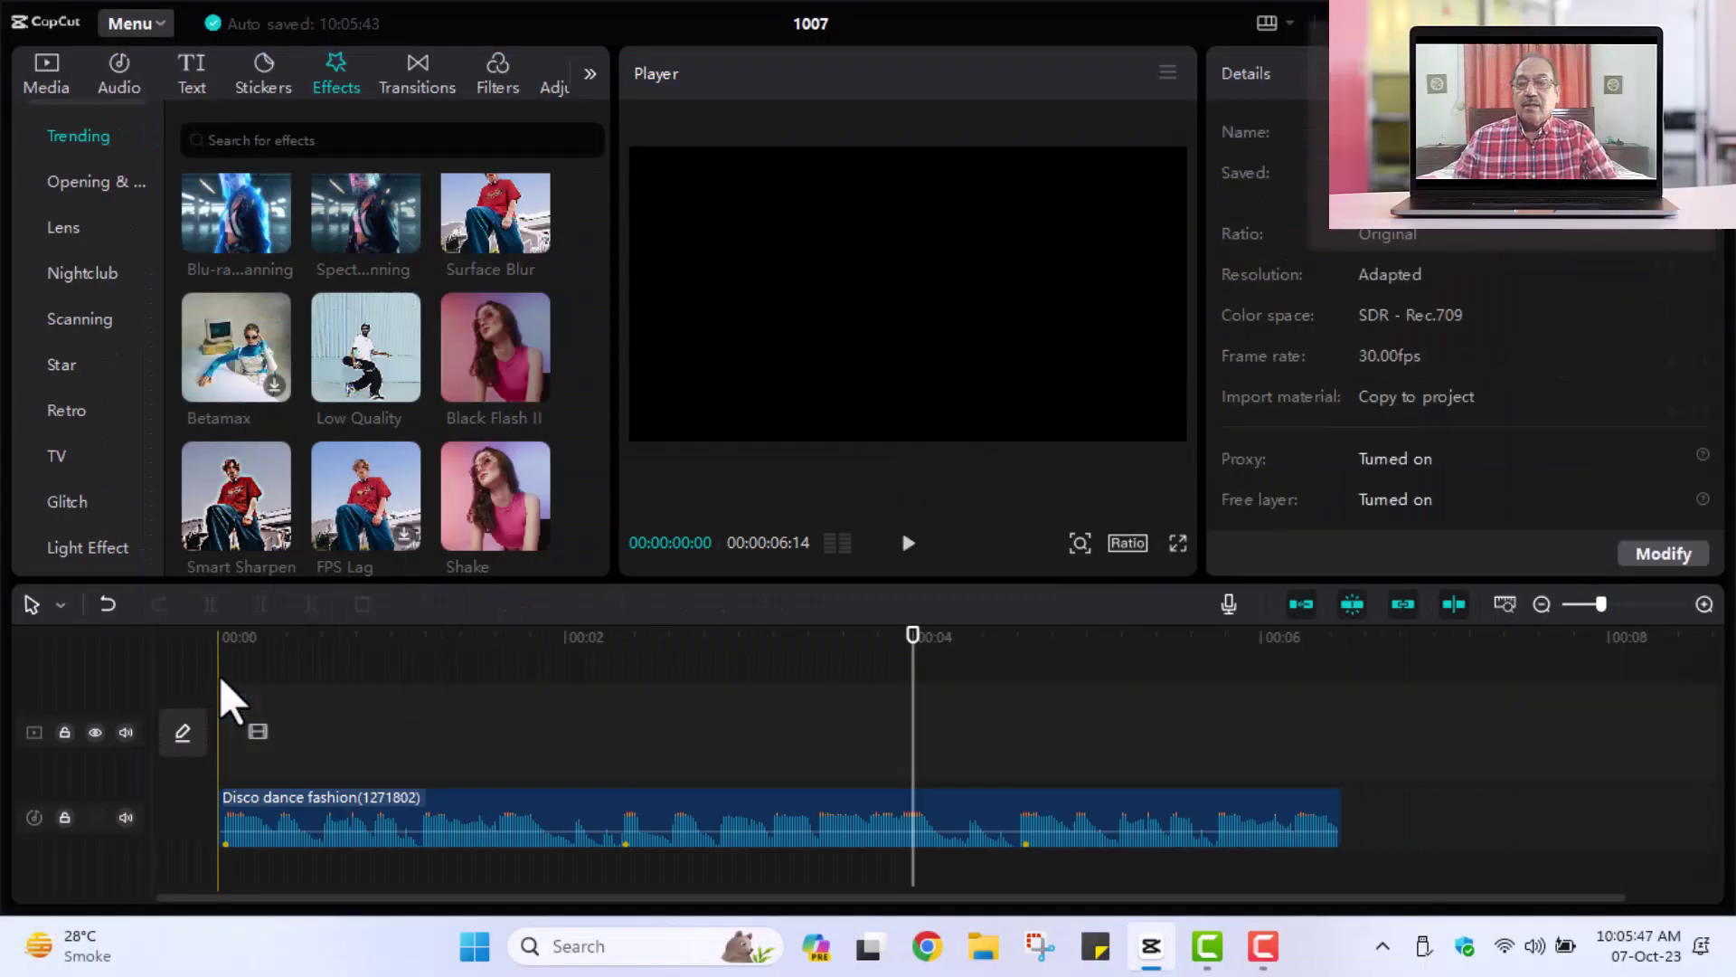
left_click(46, 86)
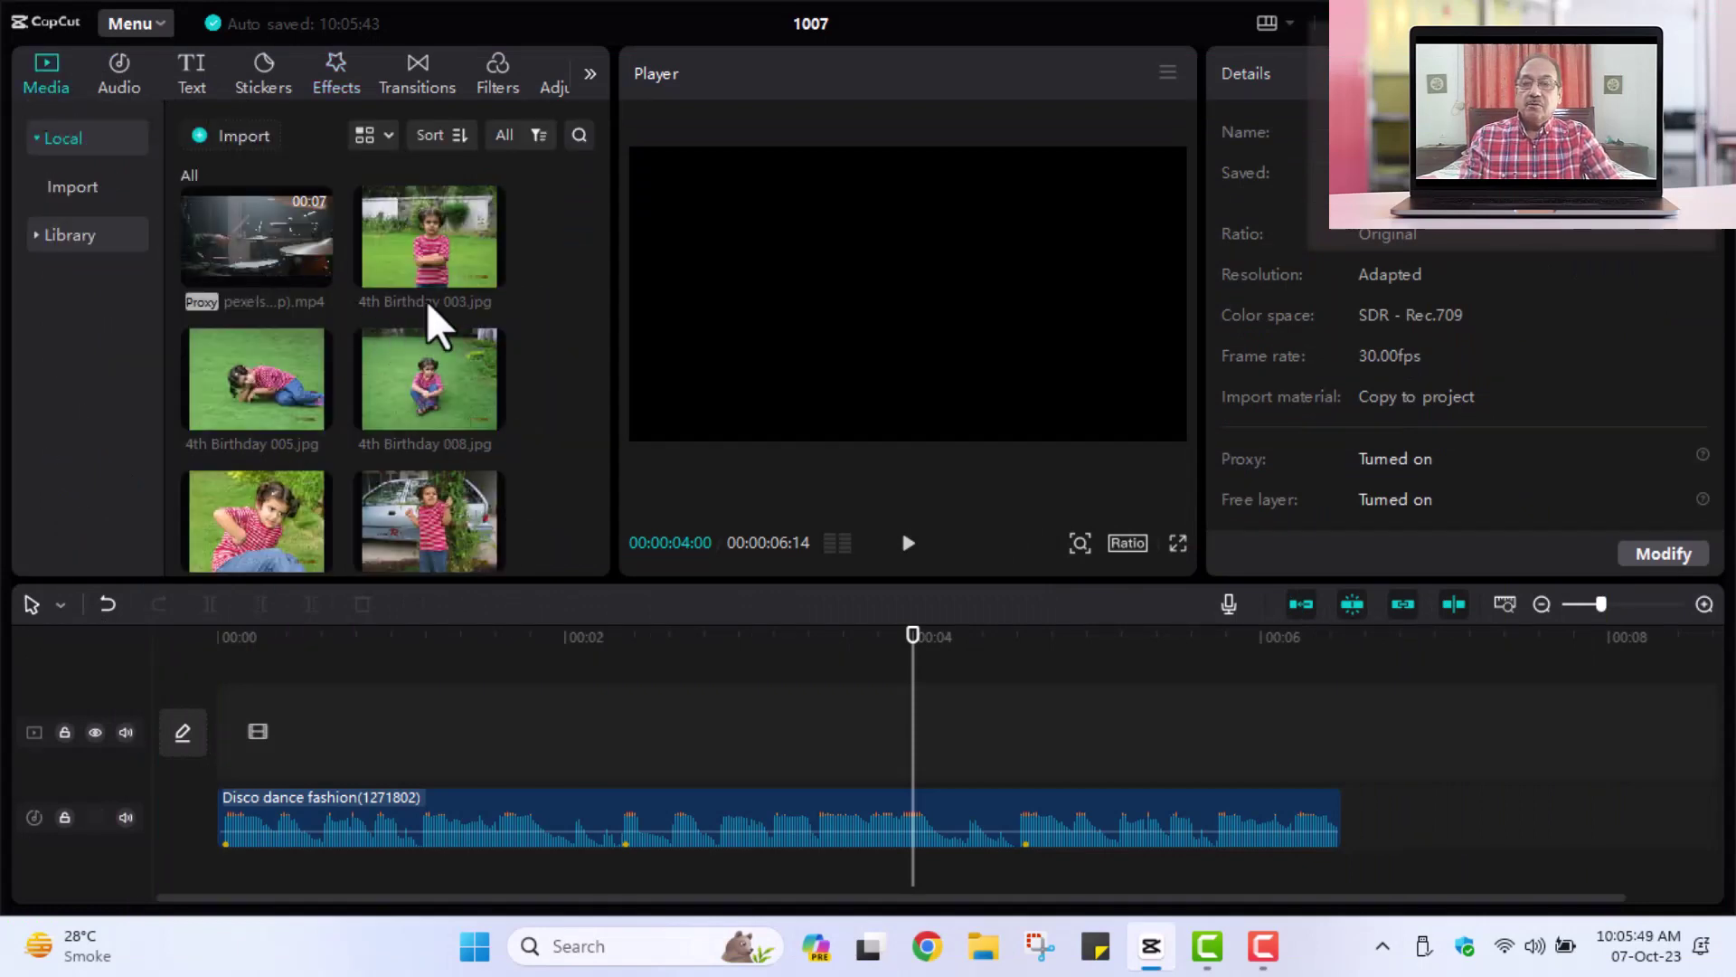
left_click(434, 262)
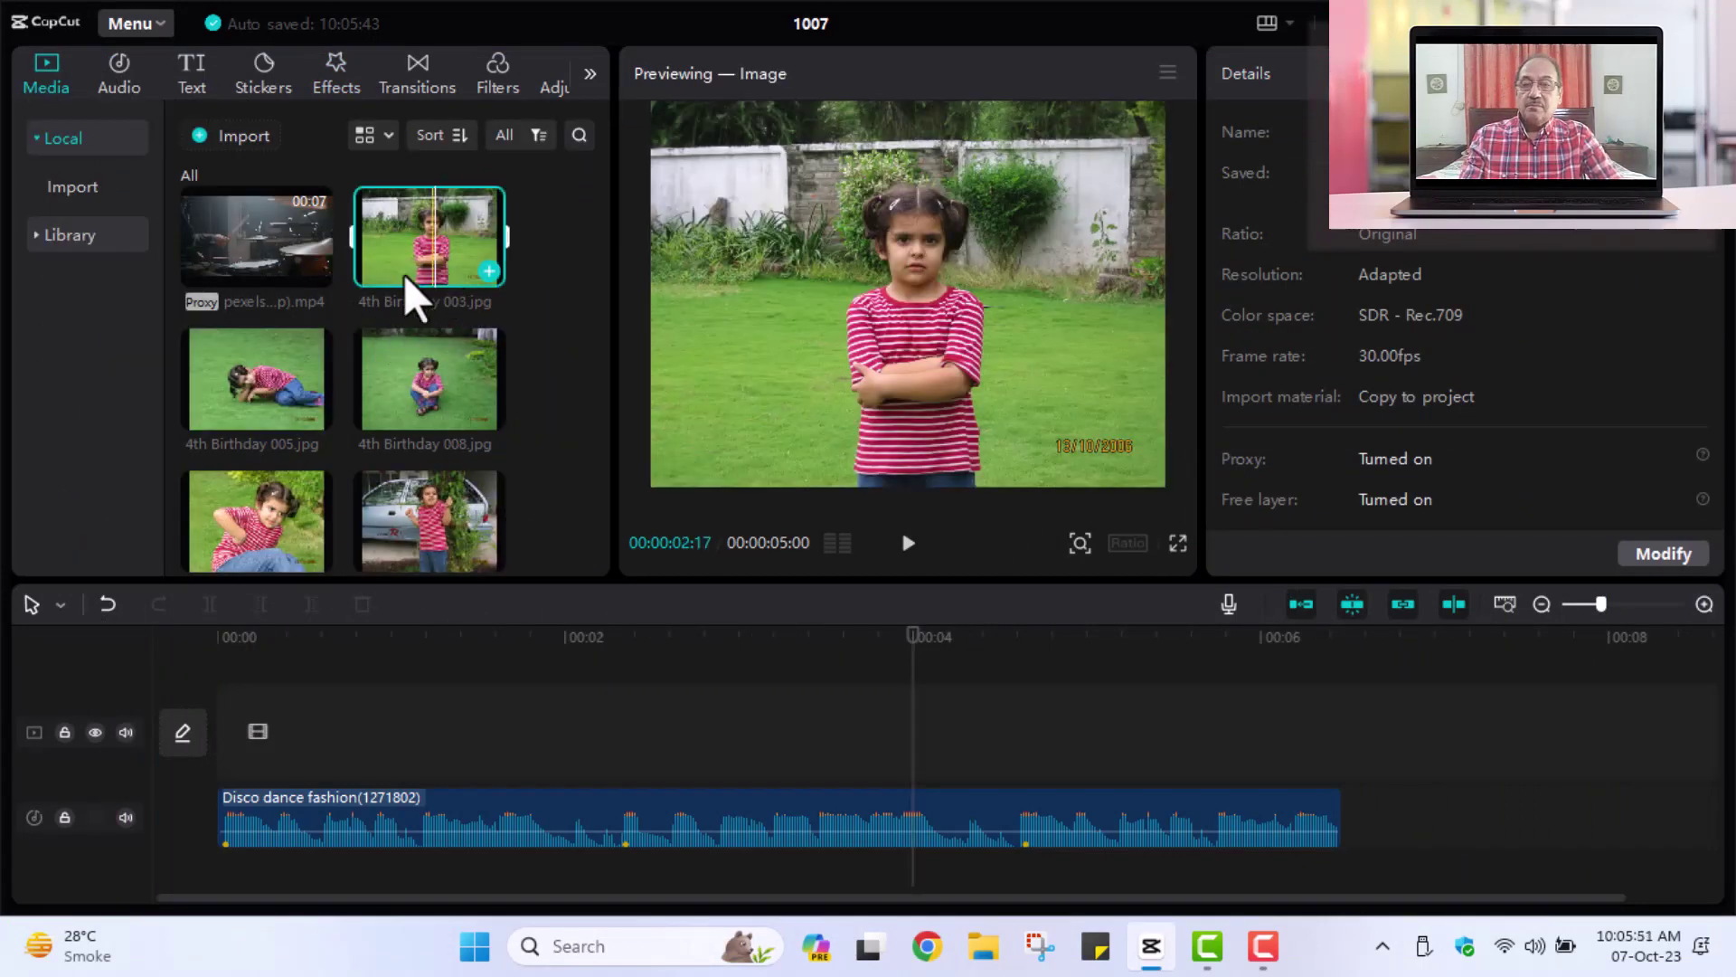
left_click(284, 357, "ctrl")
left_click(392, 380, "ctrl")
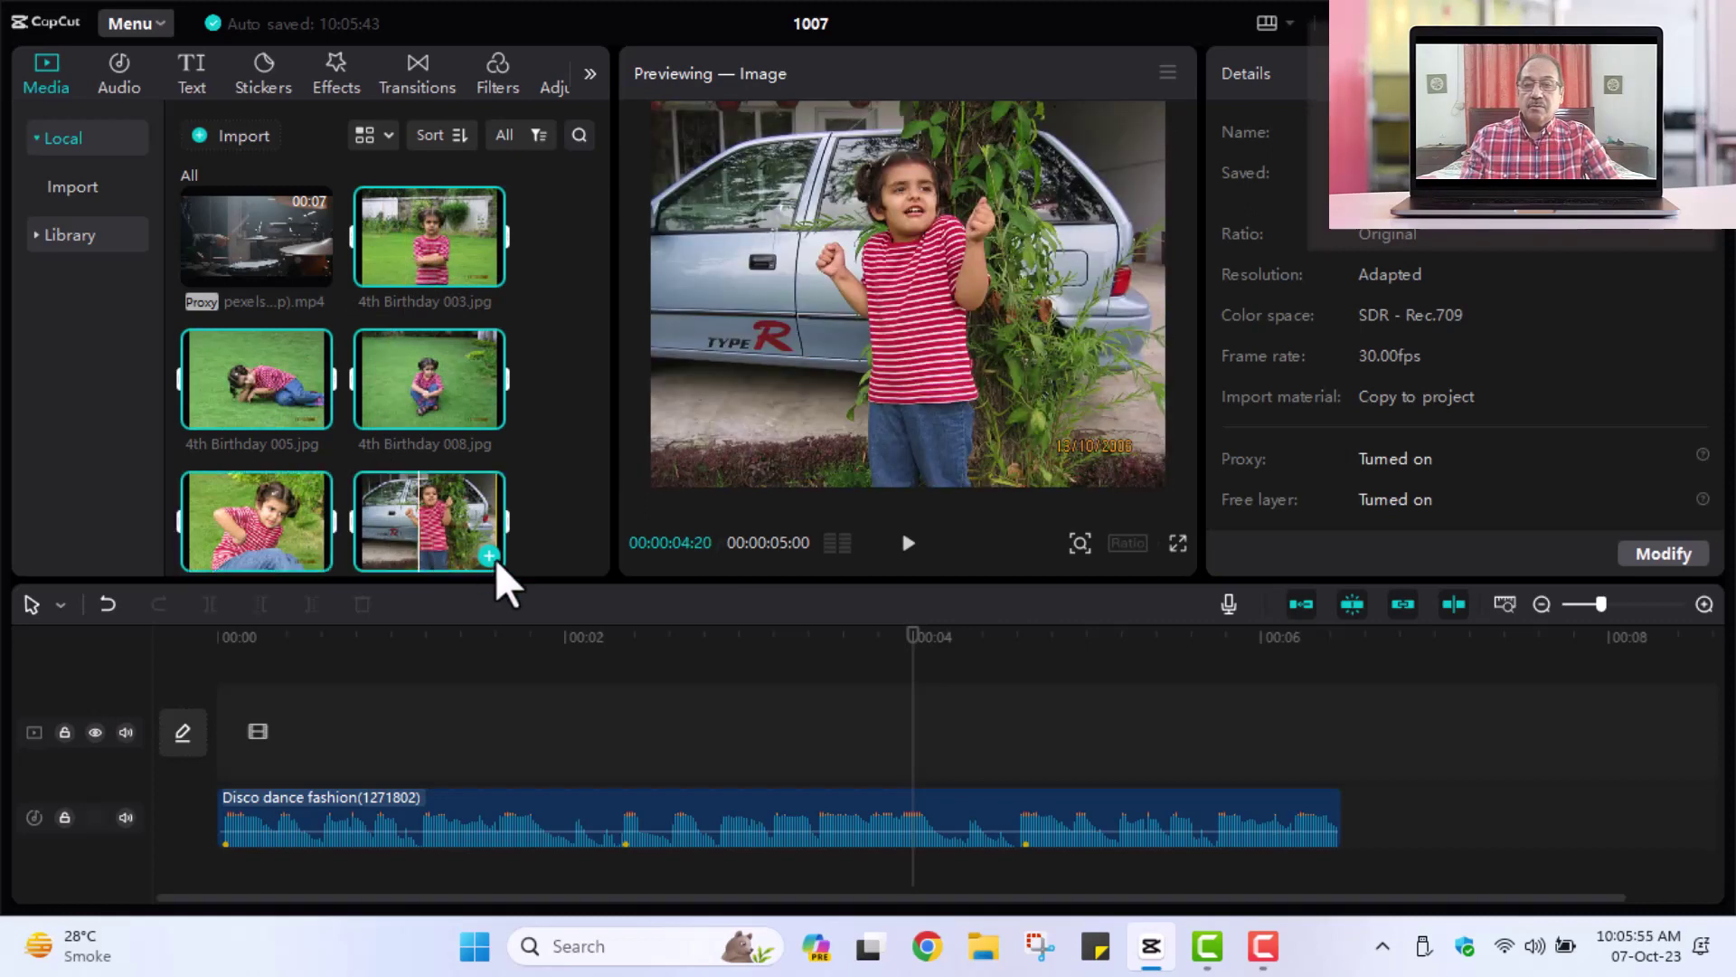
left_click(493, 557)
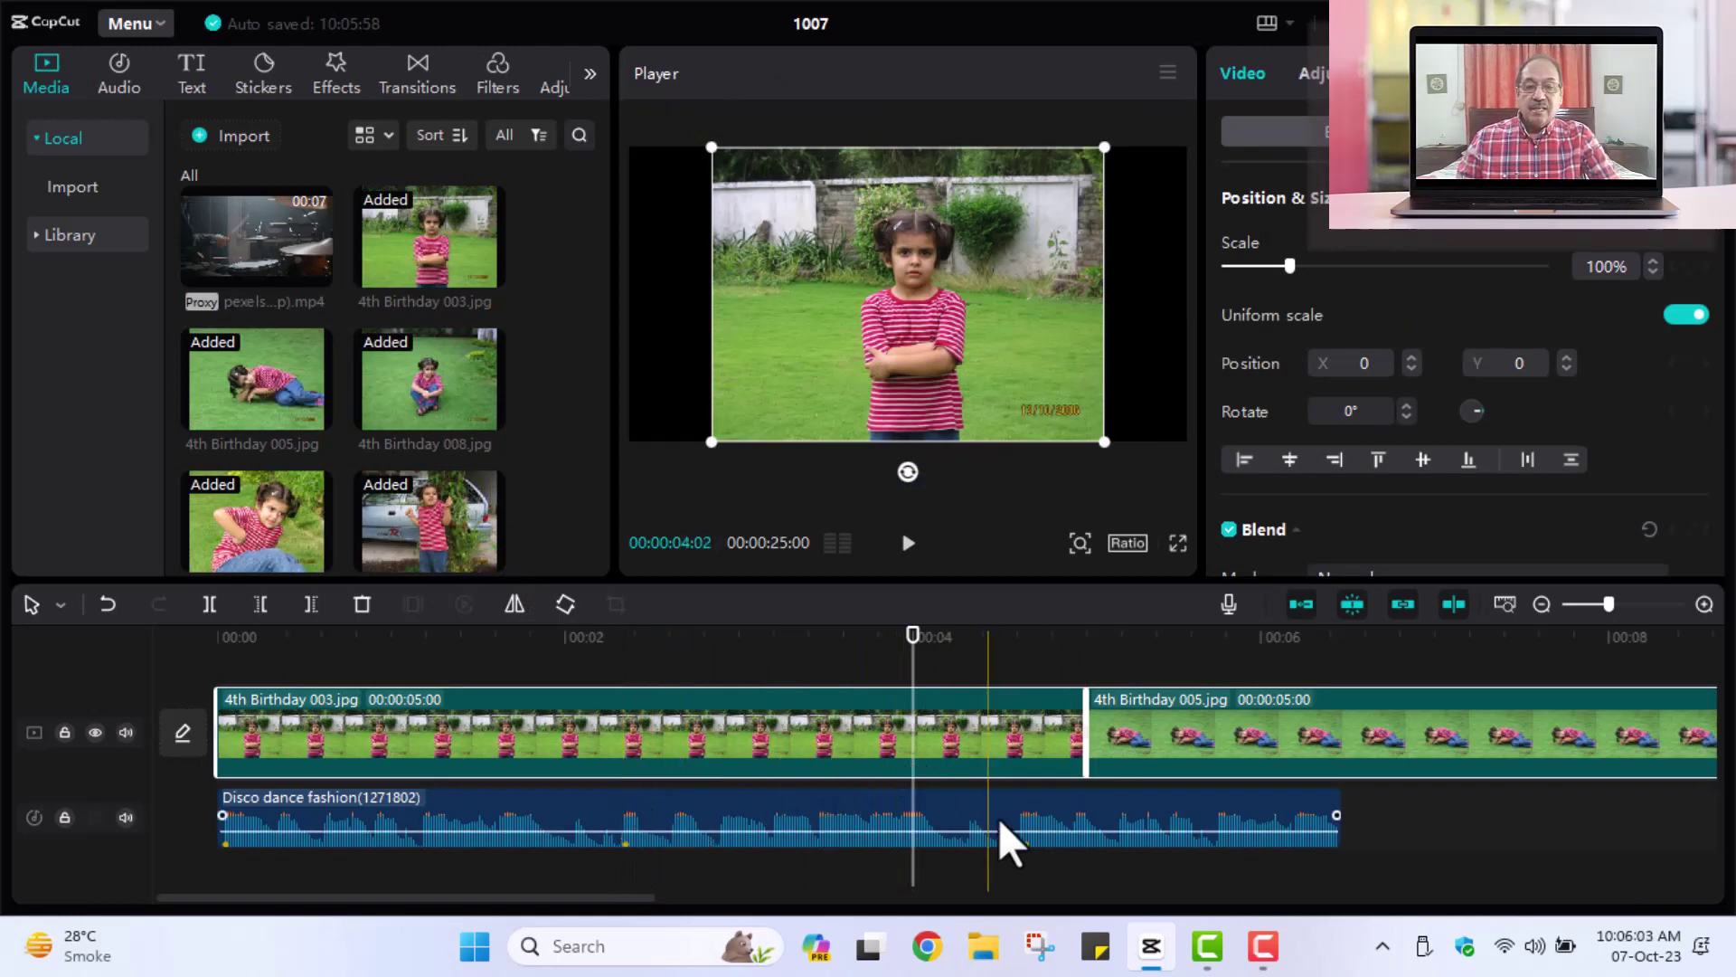
- Shorten the birthday photos on the timeline to 00:00:02:09 each so the cuts fall at the audio's beat markers
left_click_drag(1067, 730, 662, 756)
left_click_drag(625, 753, 608, 753)
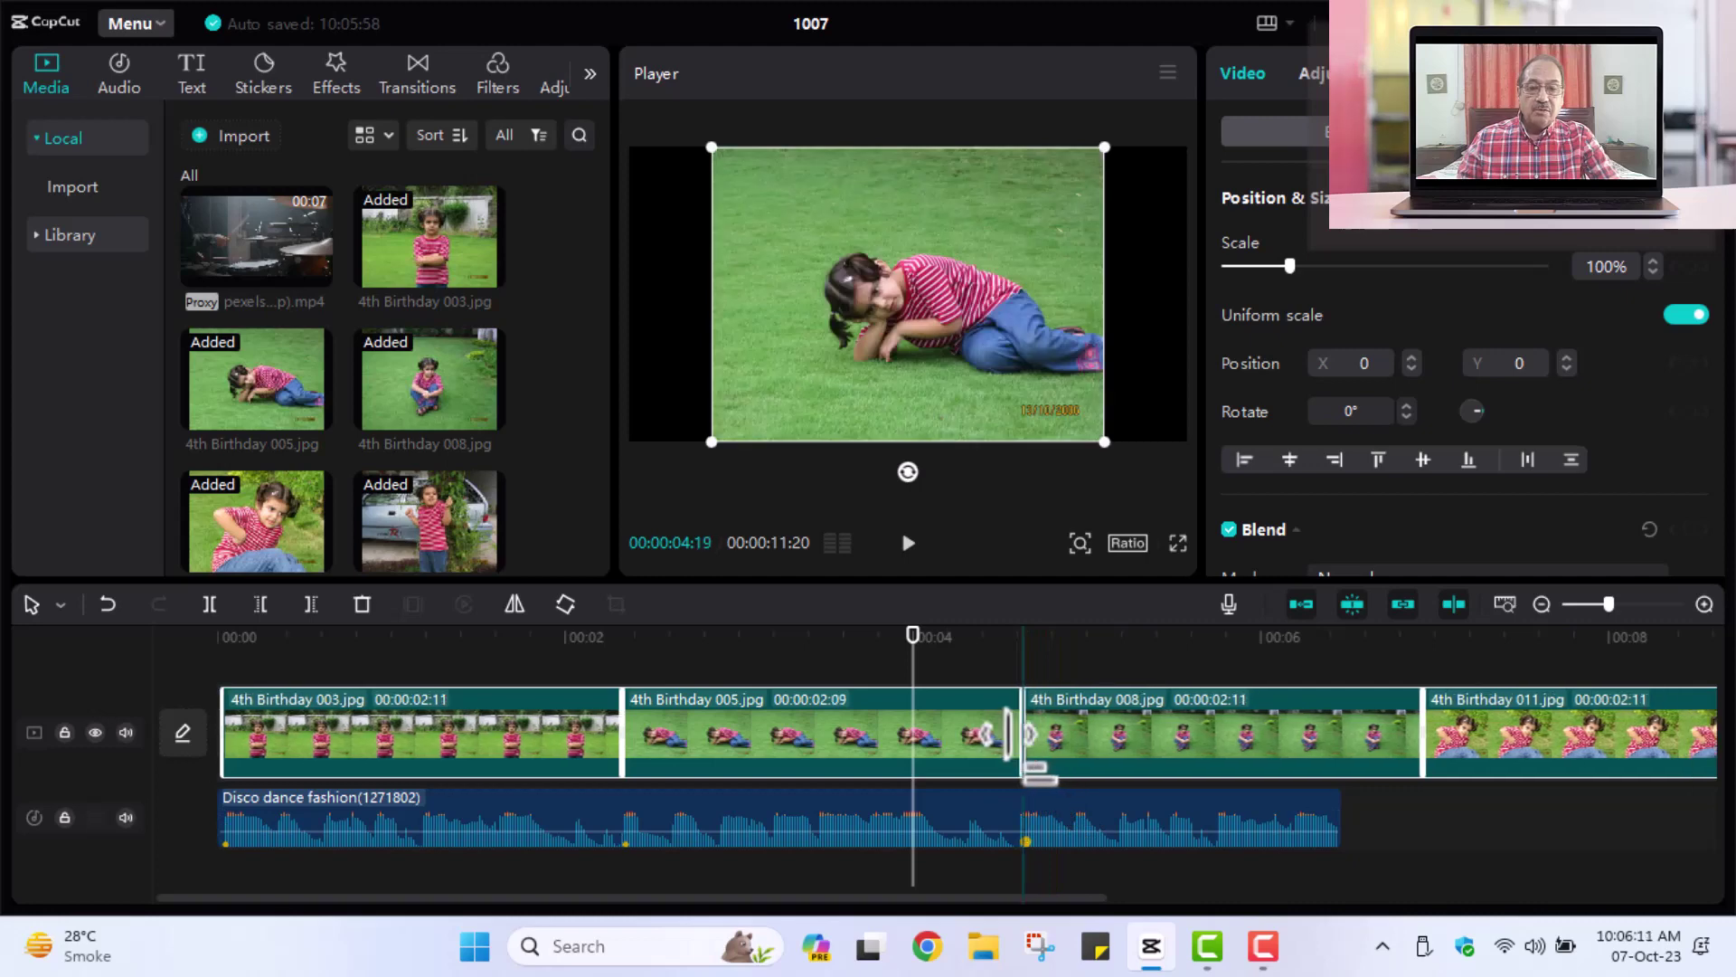
- Delete the photos 4th Birthday 011 and 017 and trim 4th Birthday 008 to 00:00:01:26, matching the end of the audio
left_click(1512, 768)
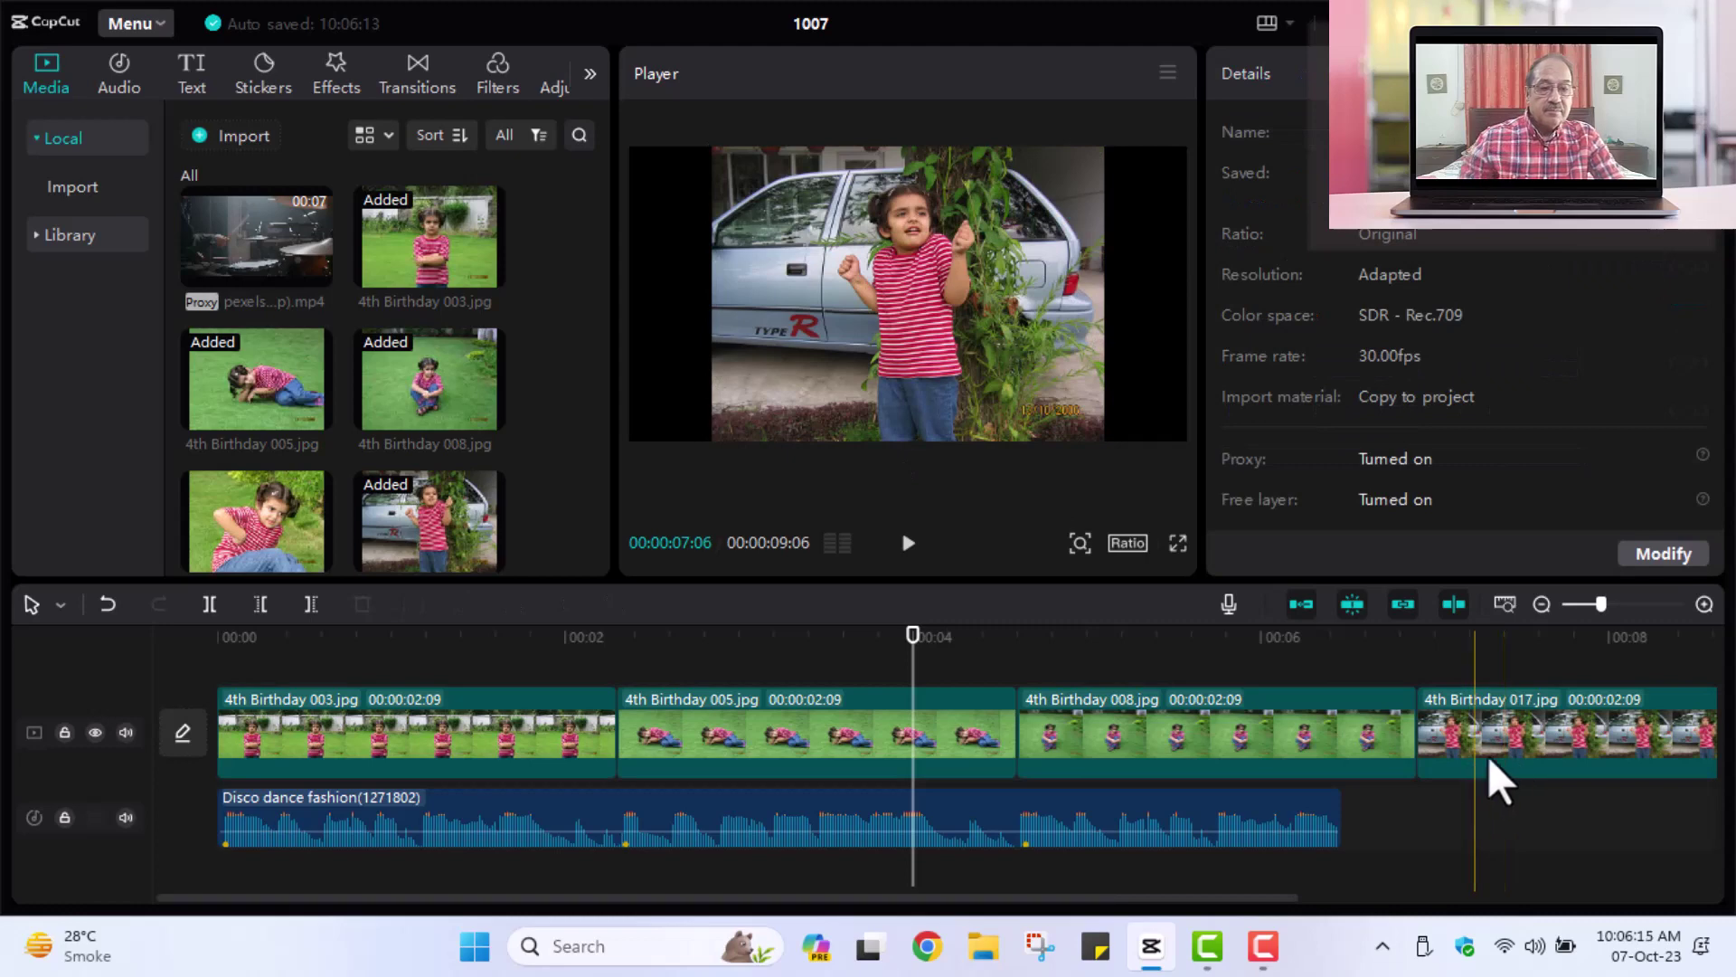
key("Delete")
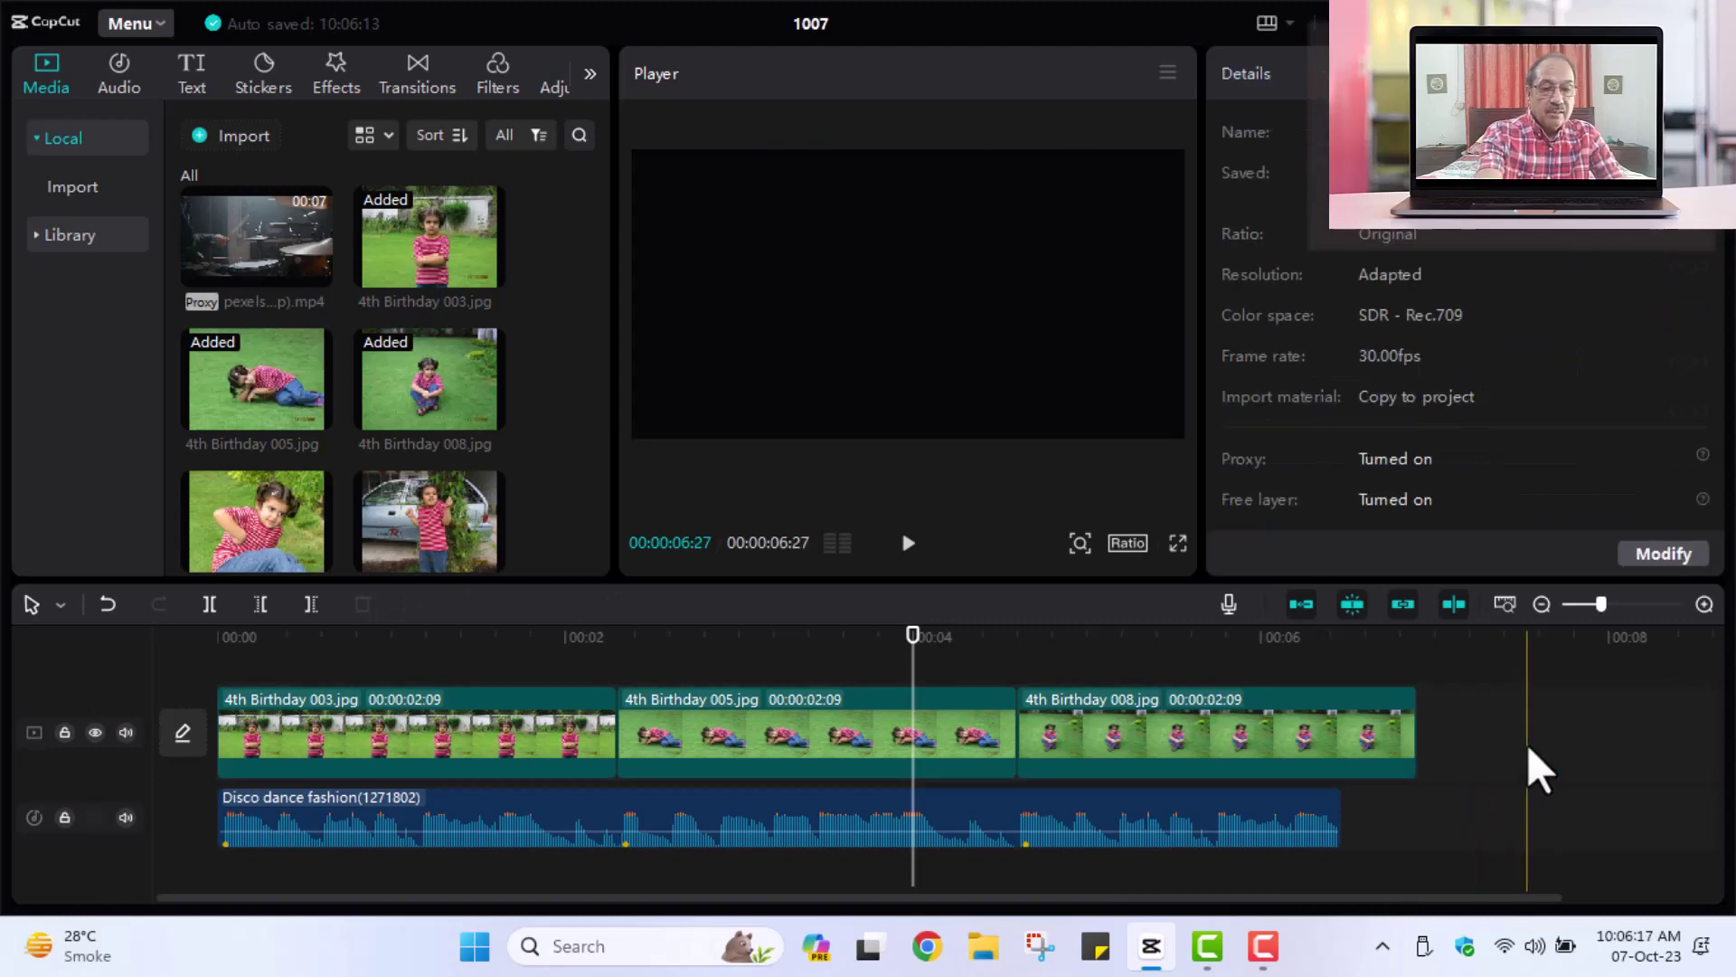
left_click_drag(1416, 743, 1346, 757)
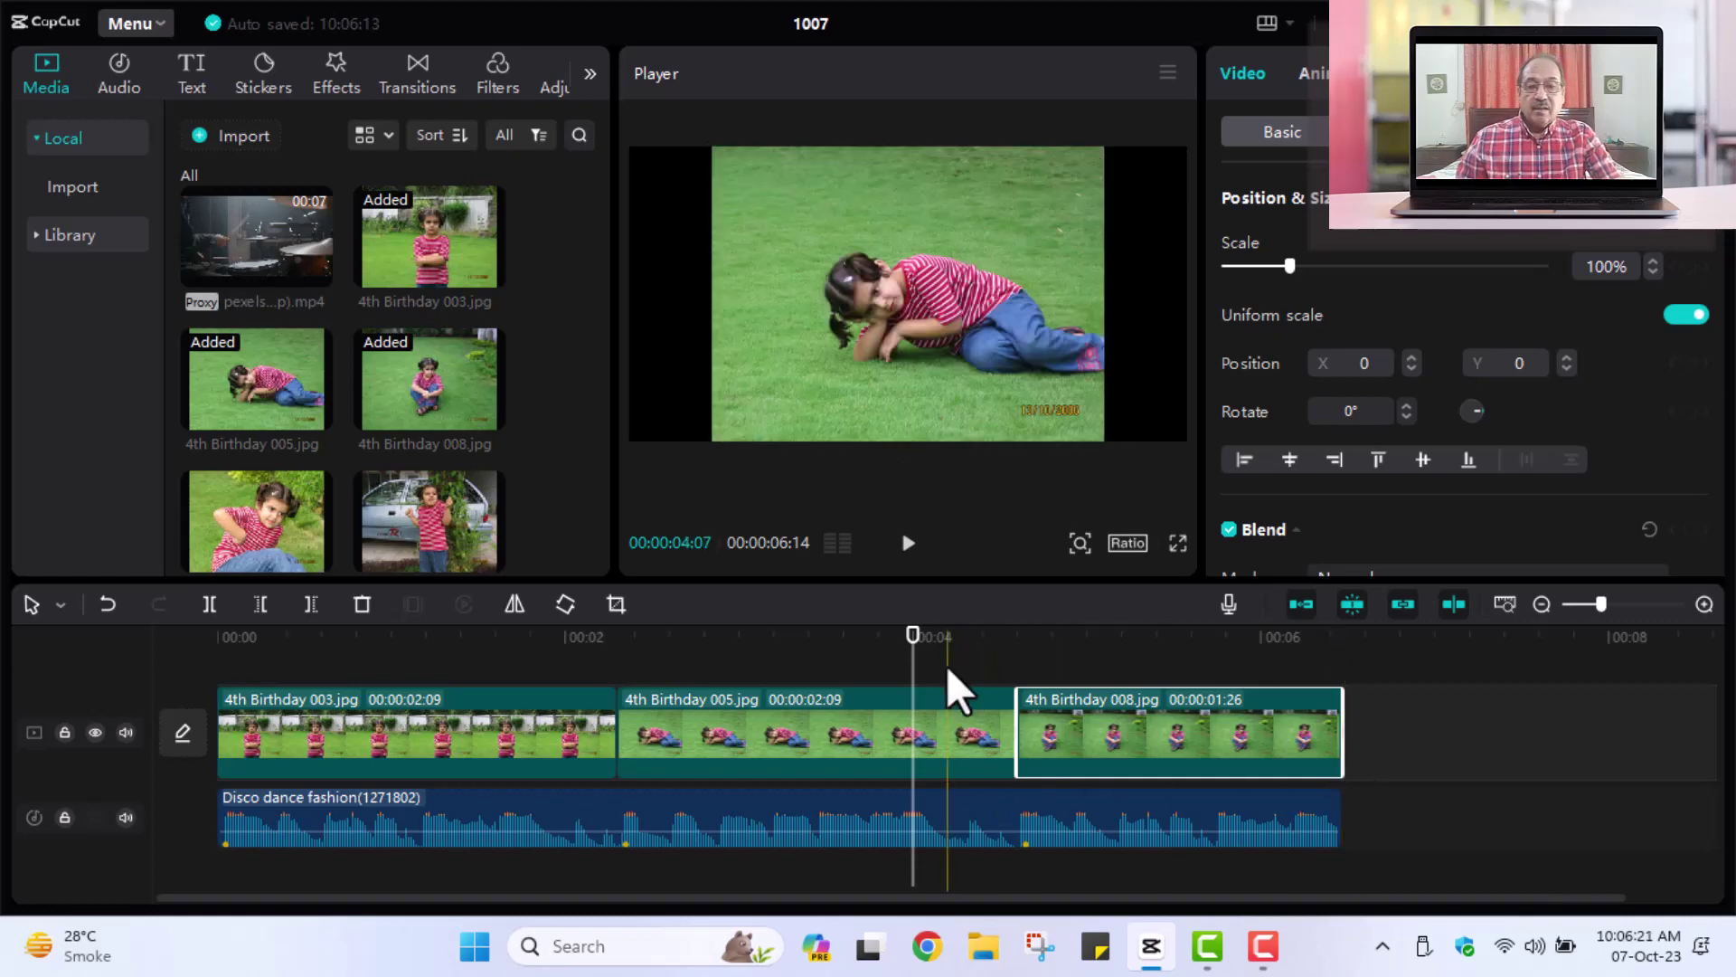
- Play back the photo sequence from the start to check the cuts against the audio beats
left_click_drag(915, 658, 210, 665)
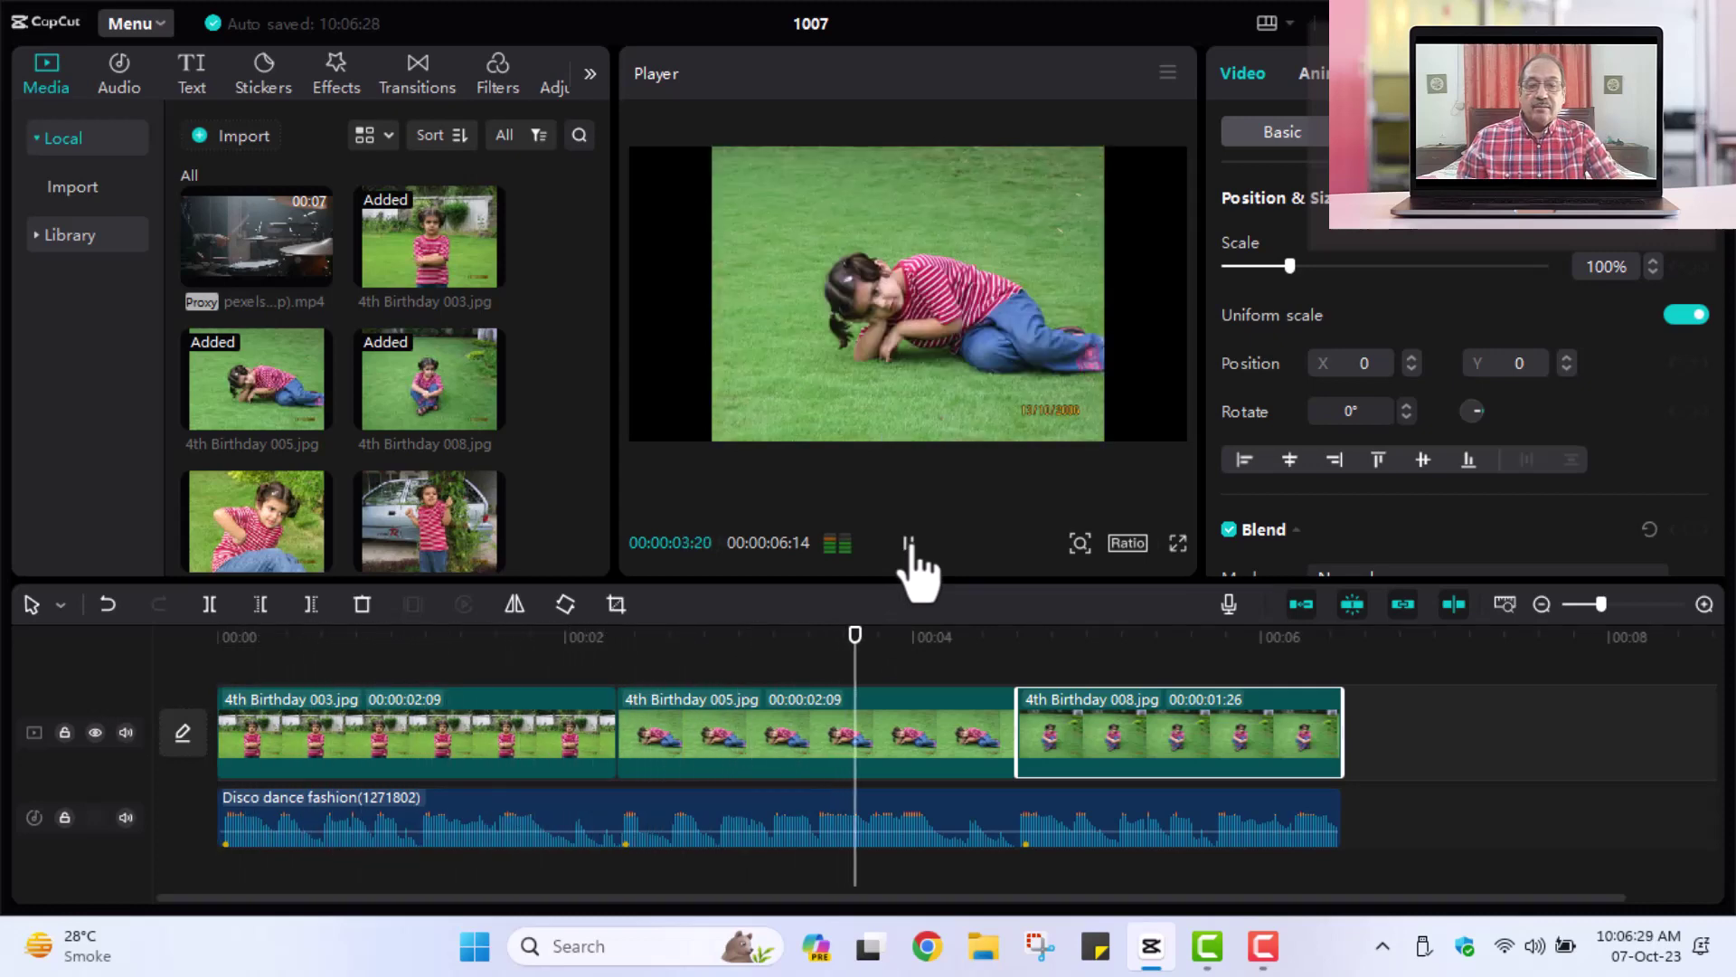
left_click(908, 543)
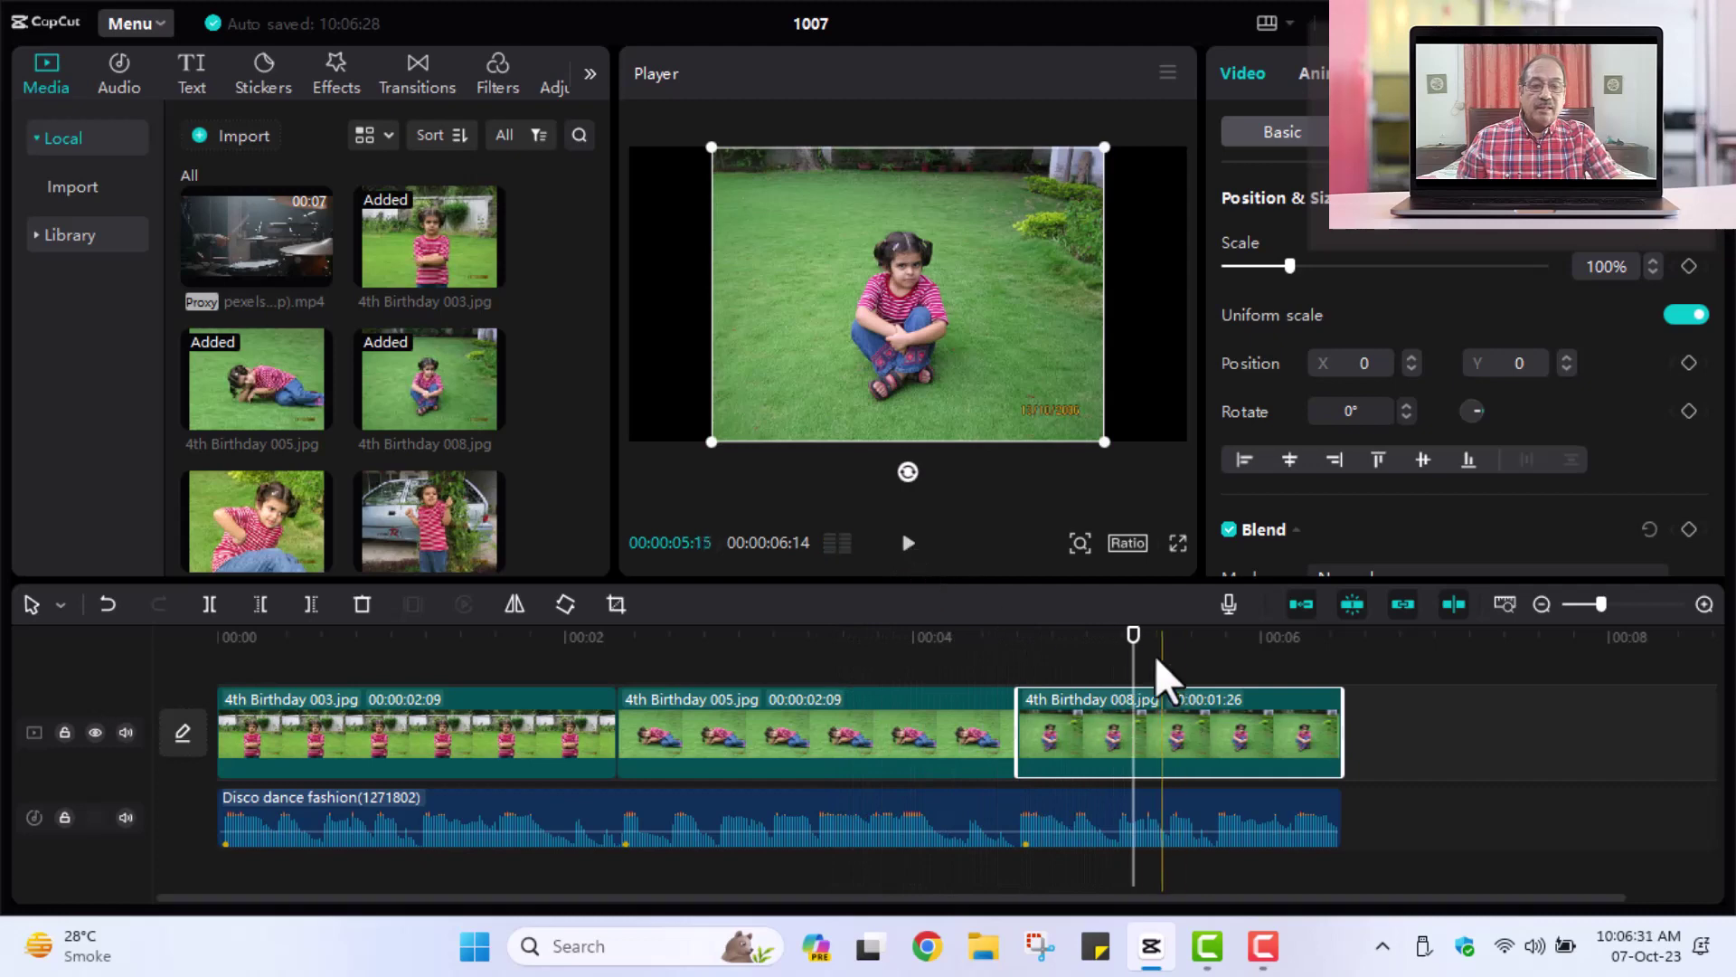
- Add the Infinite II camera transition at the cut between 4th Birthday 003 and 005, at 00:00:02:09, accepting duplicate frames
left_click_drag(1130, 658, 616, 674)
left_click(420, 81)
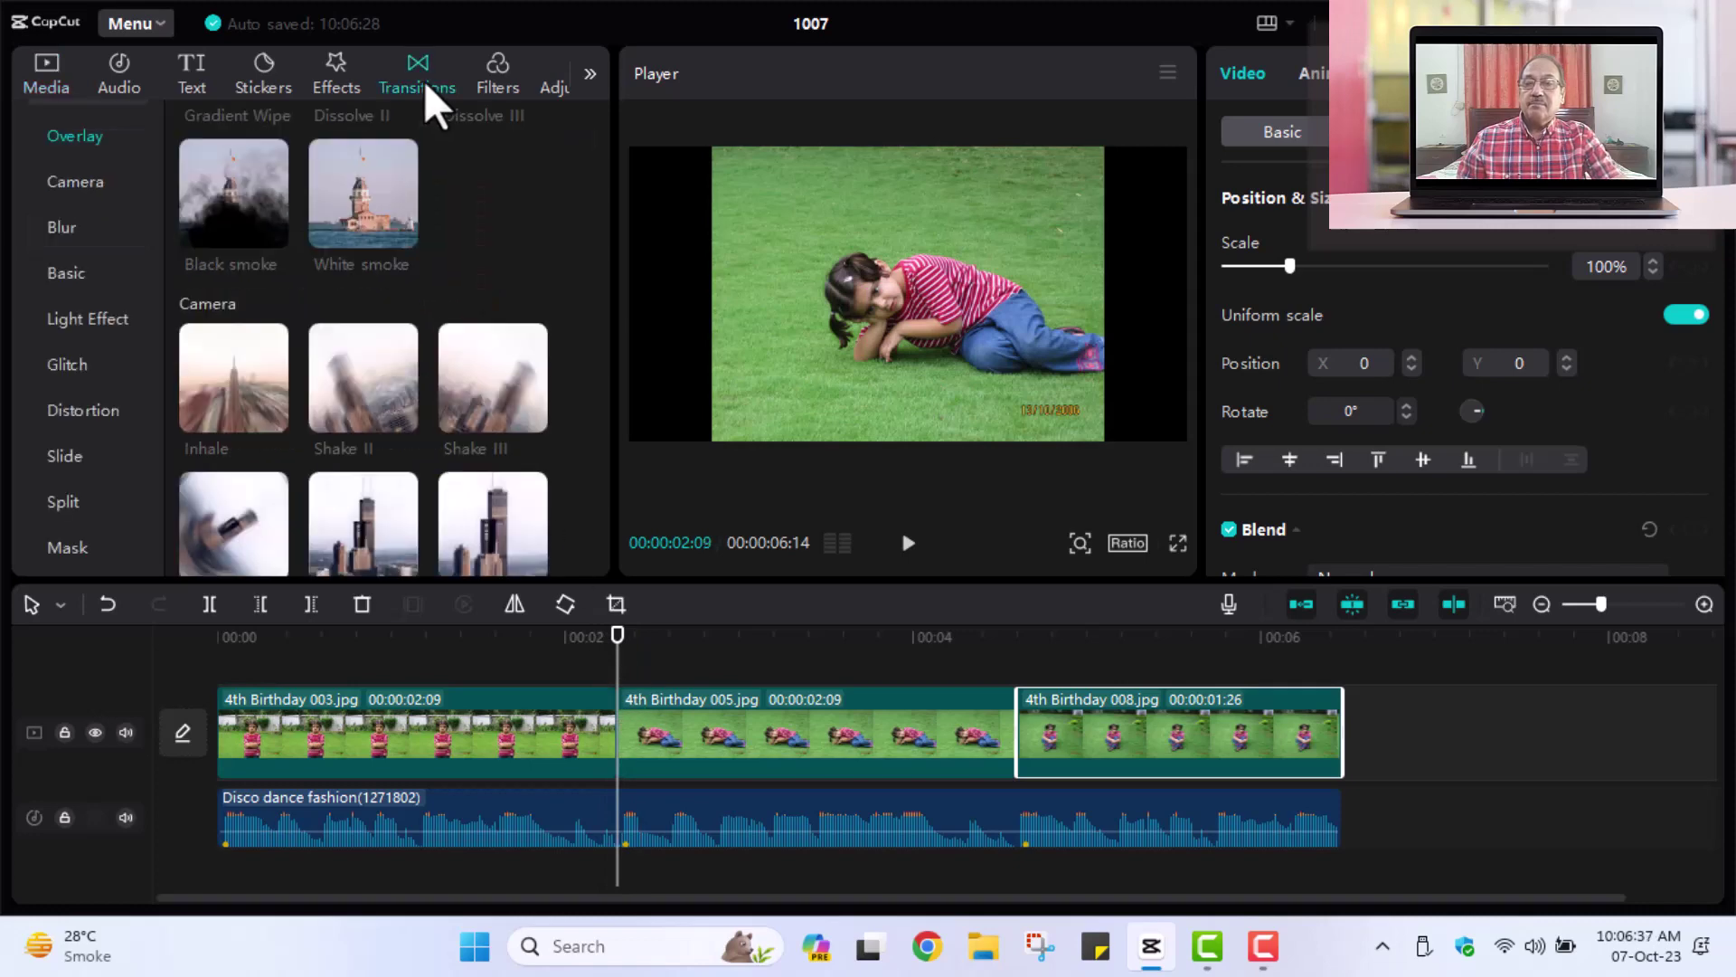
scroll(279, 415, "down", 5)
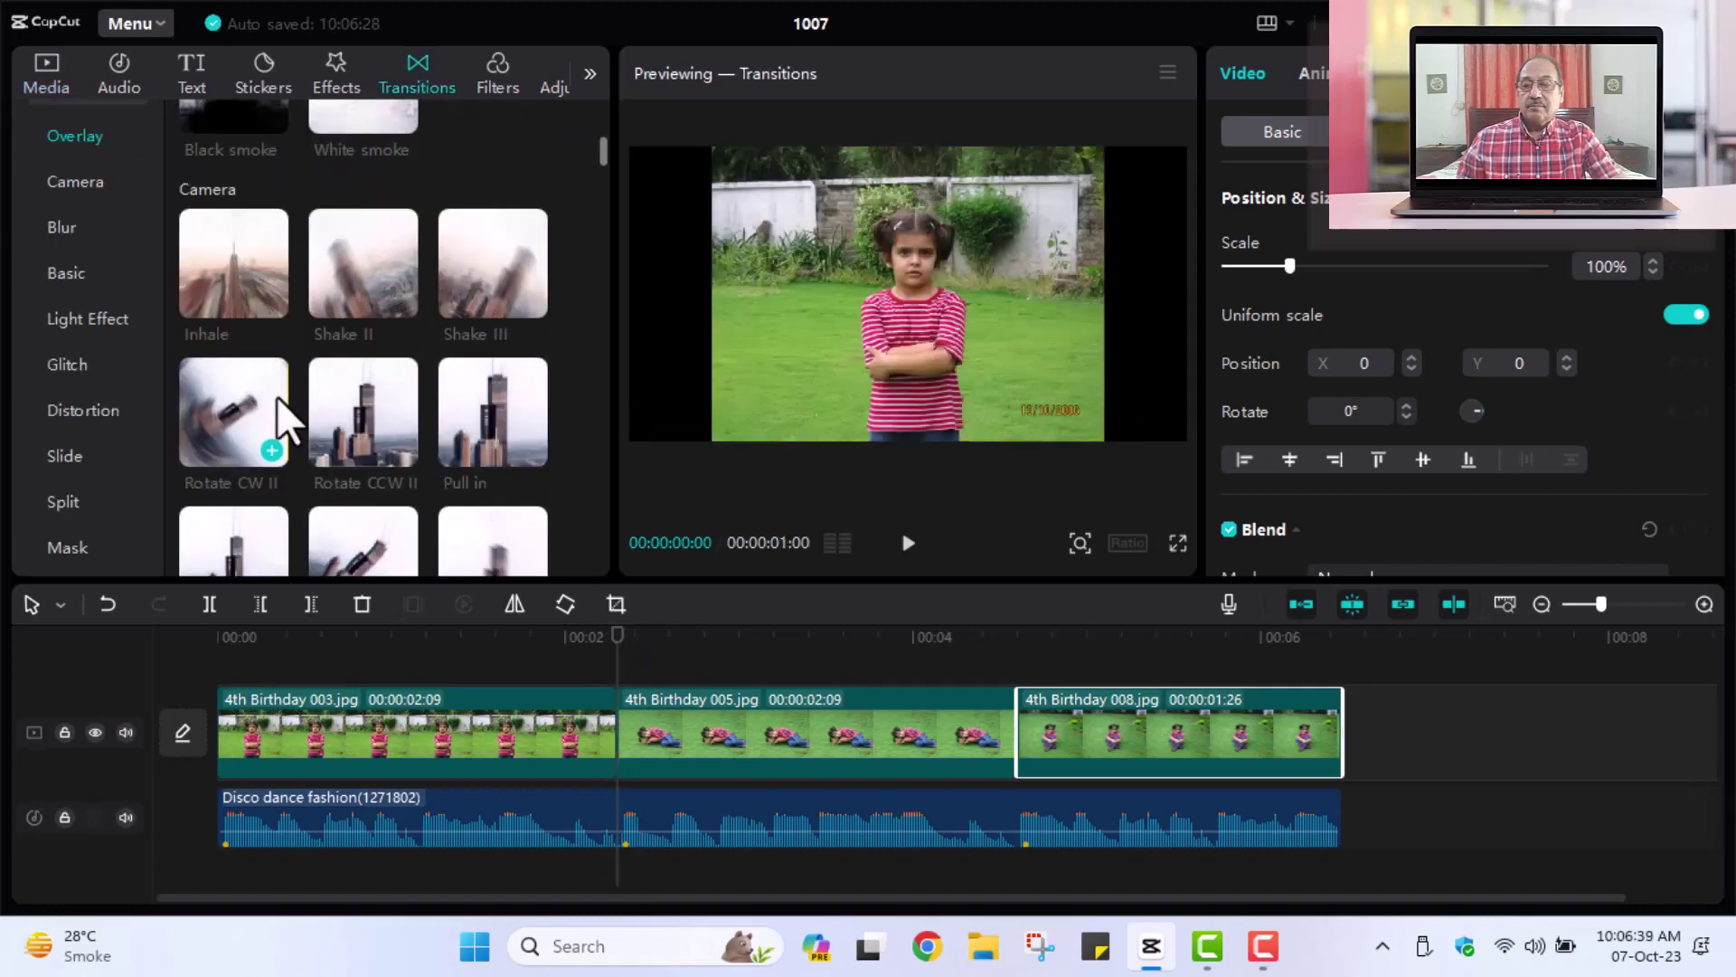
scroll(285, 411, "down", 2)
scroll(389, 461, "down", 3)
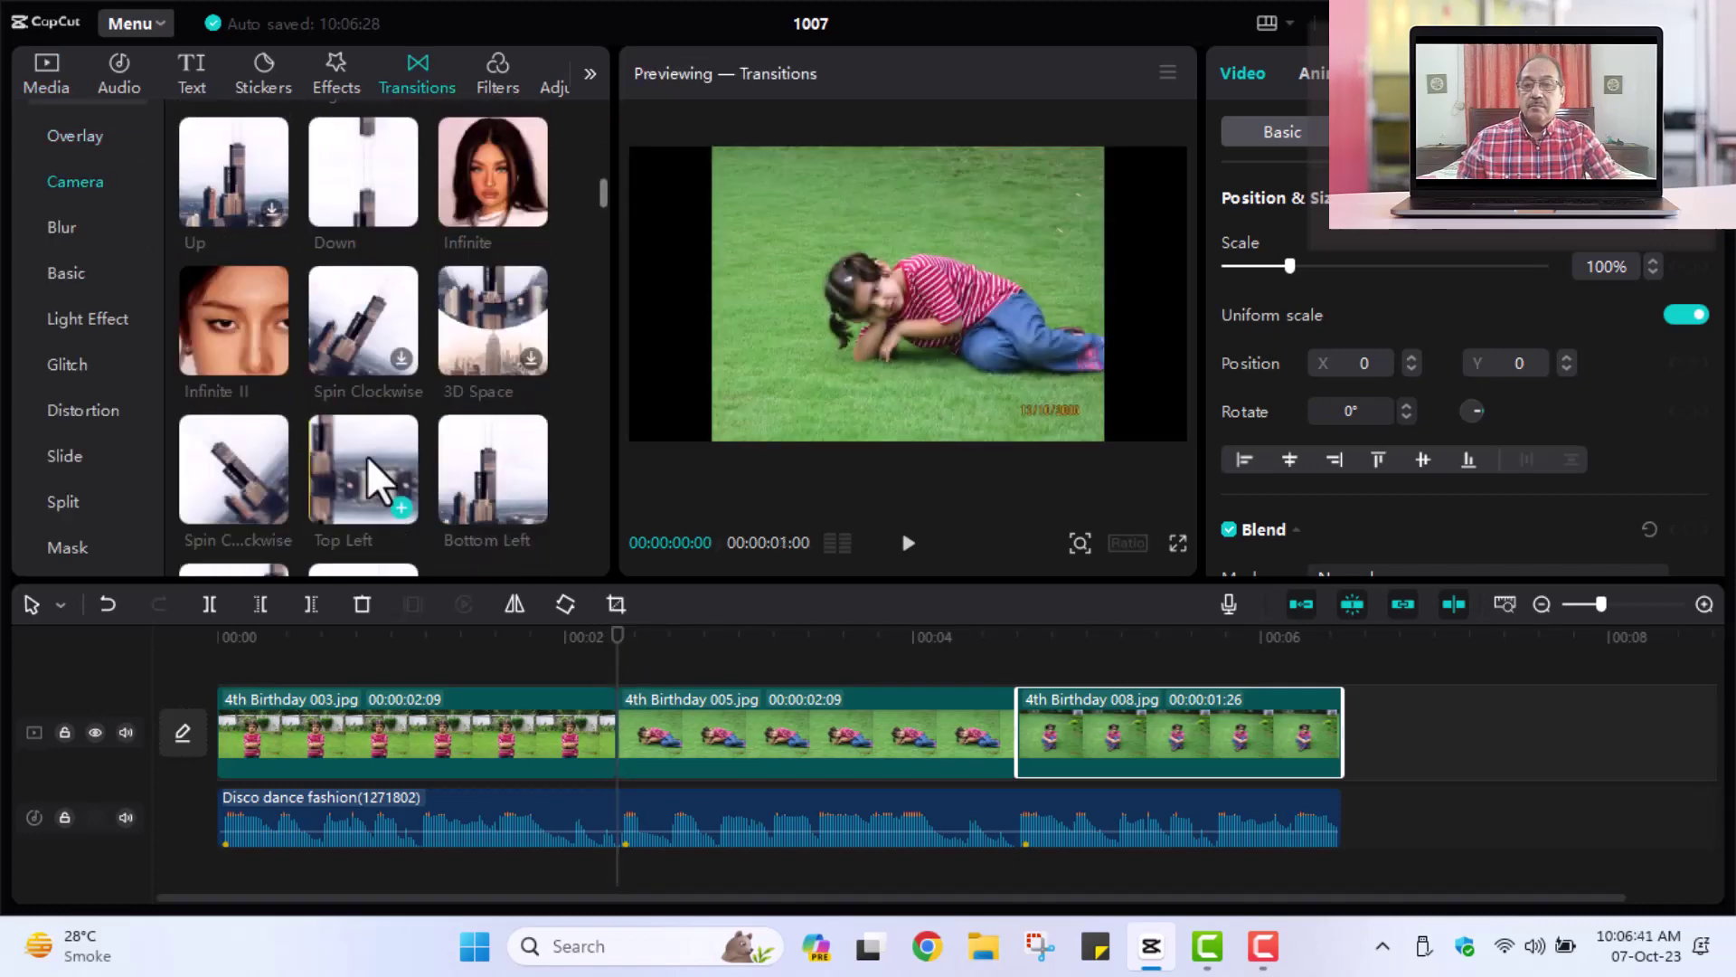
left_click(269, 361)
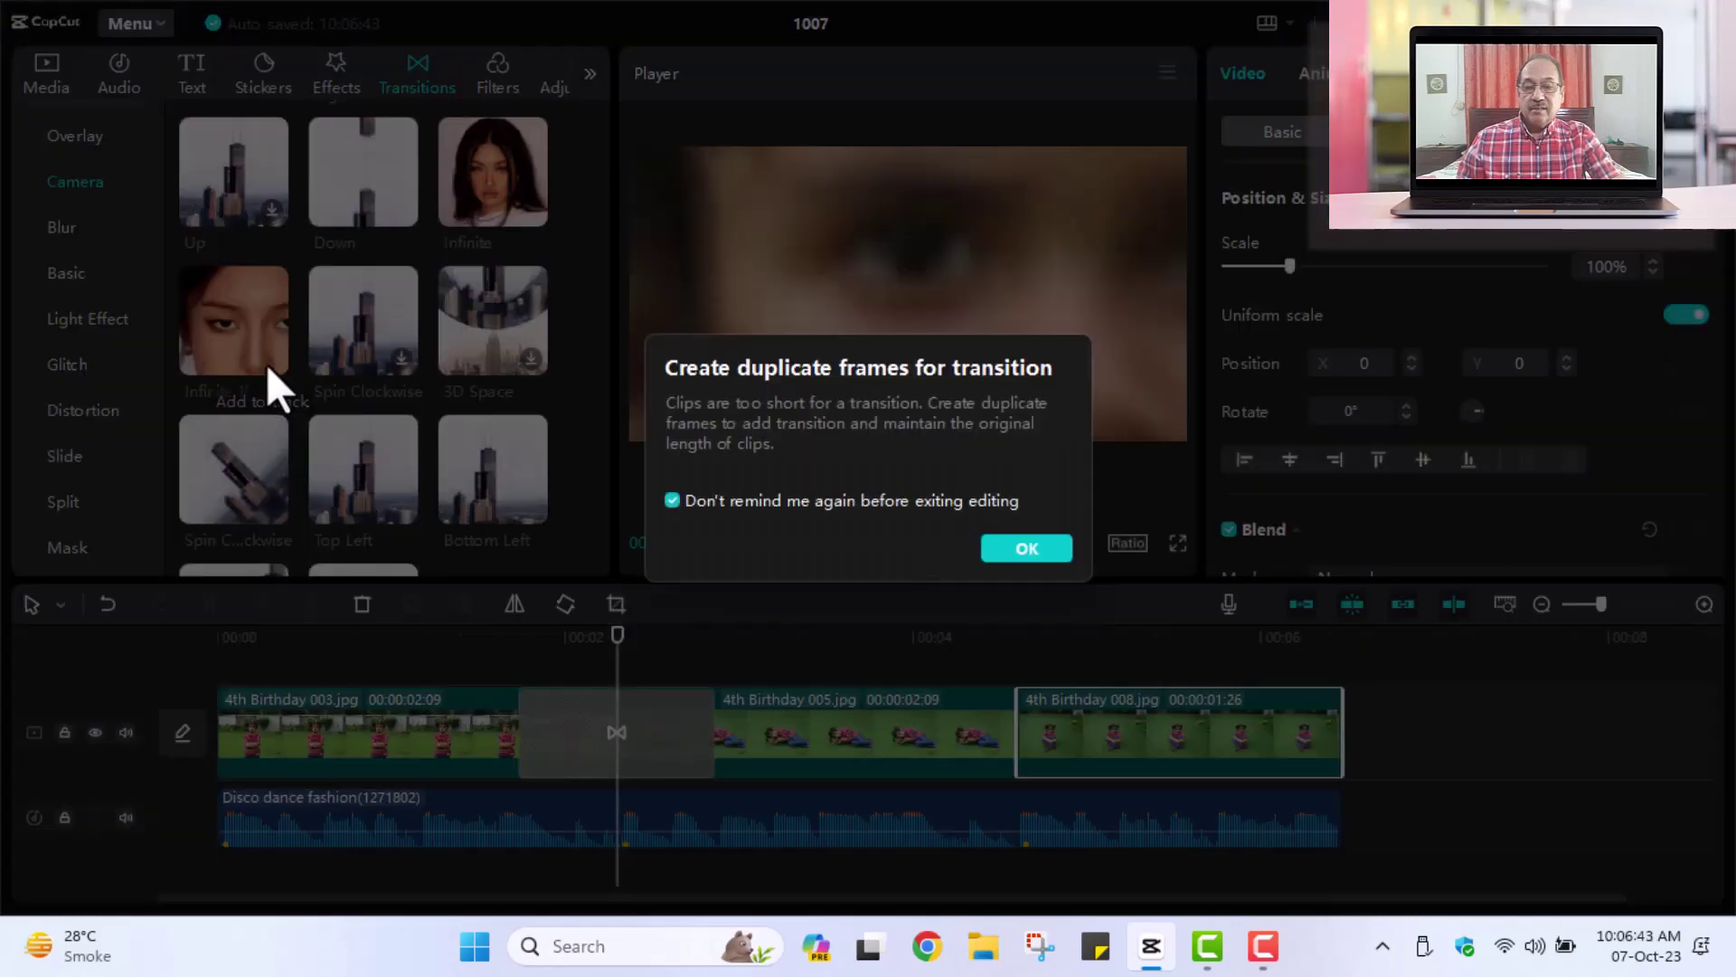
left_click(1026, 547)
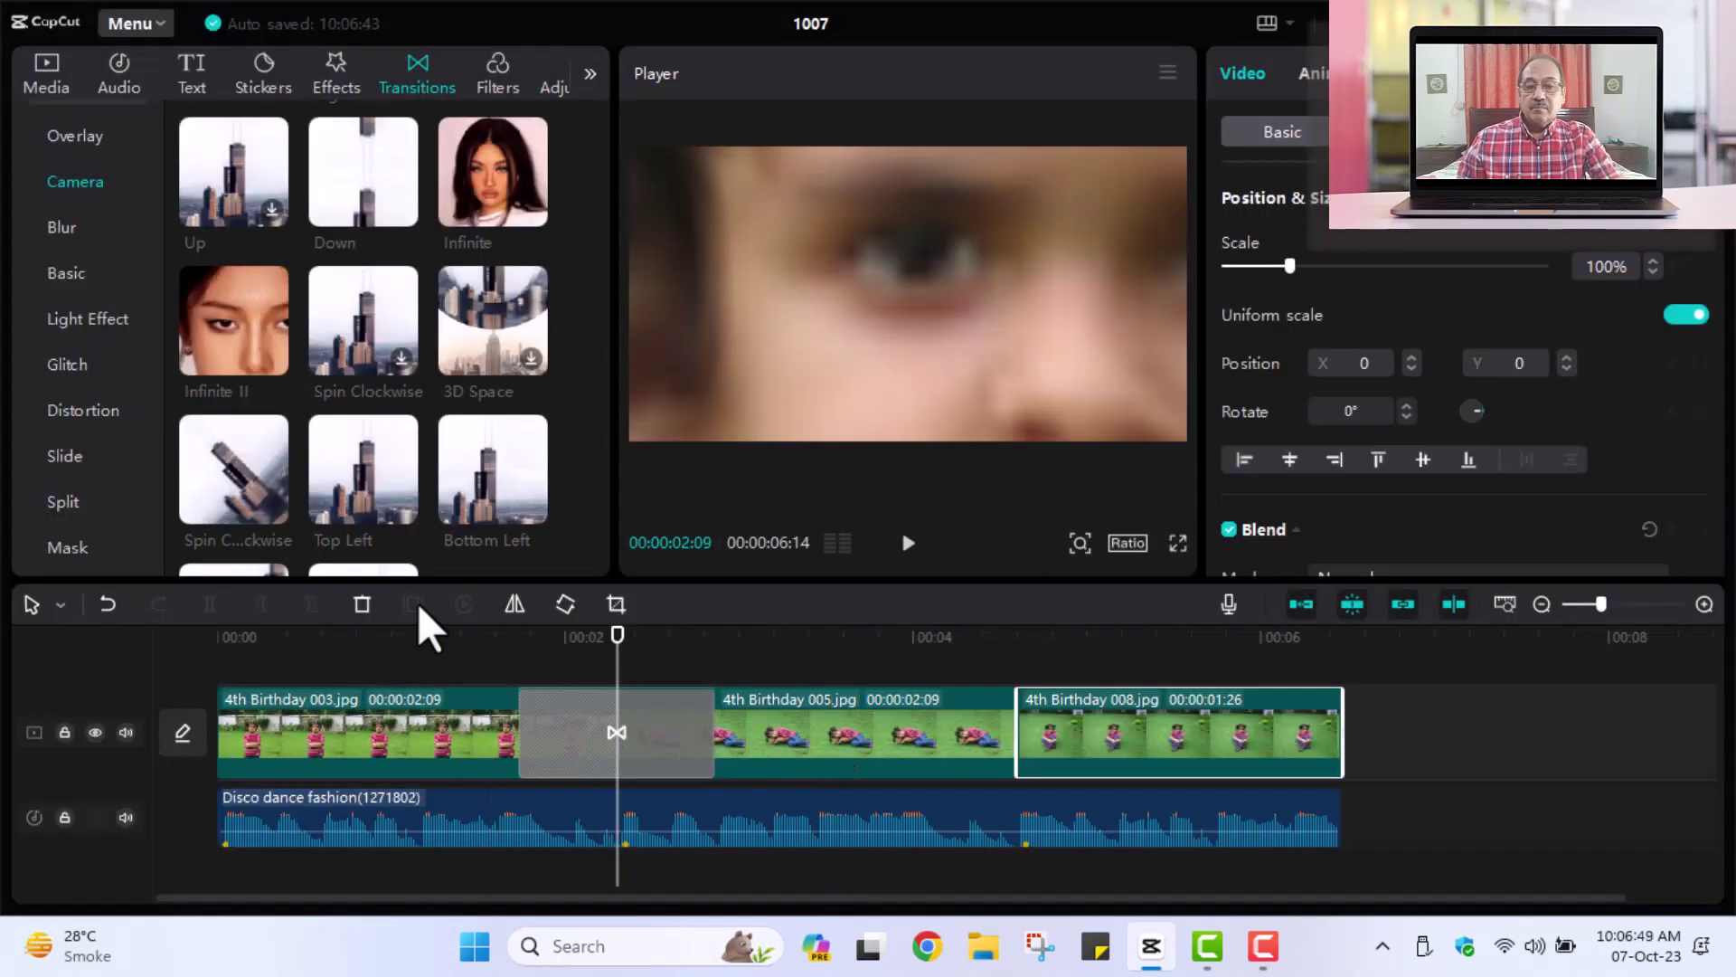
- Add the Infinite II transition at the cut between 4th Birthday 005 and 008, at 00:00:04:18
left_click_drag(619, 644, 814, 644)
left_click_drag(1035, 717, 1019, 724)
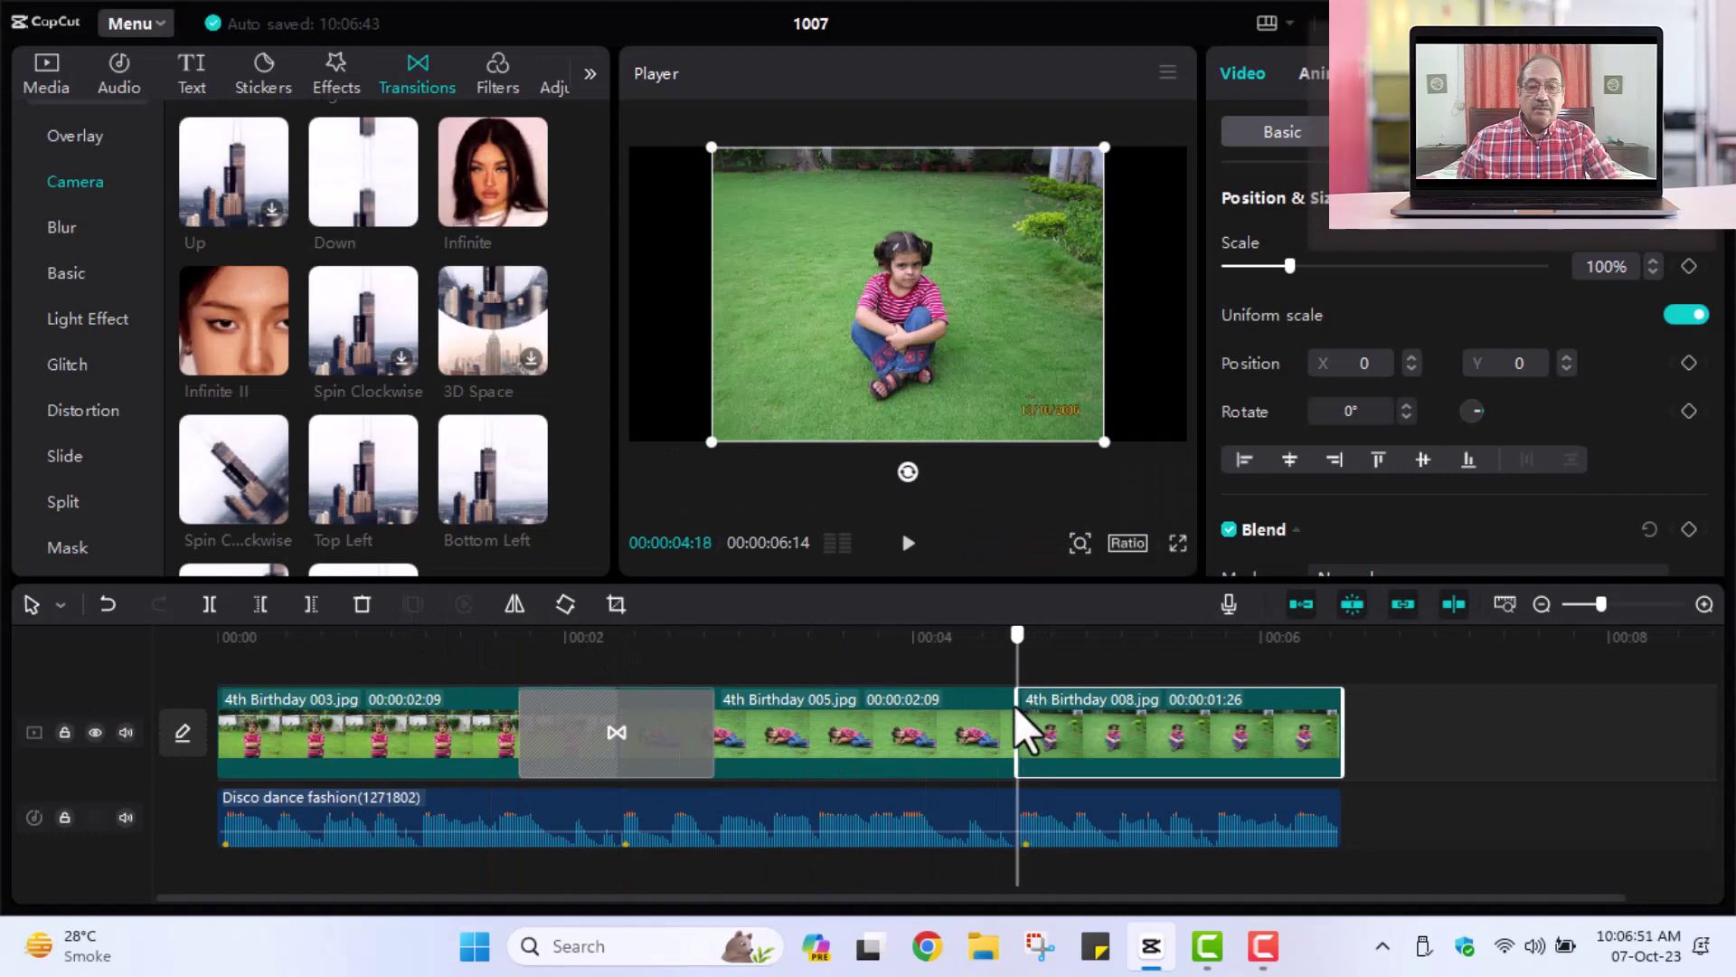
left_click(272, 361)
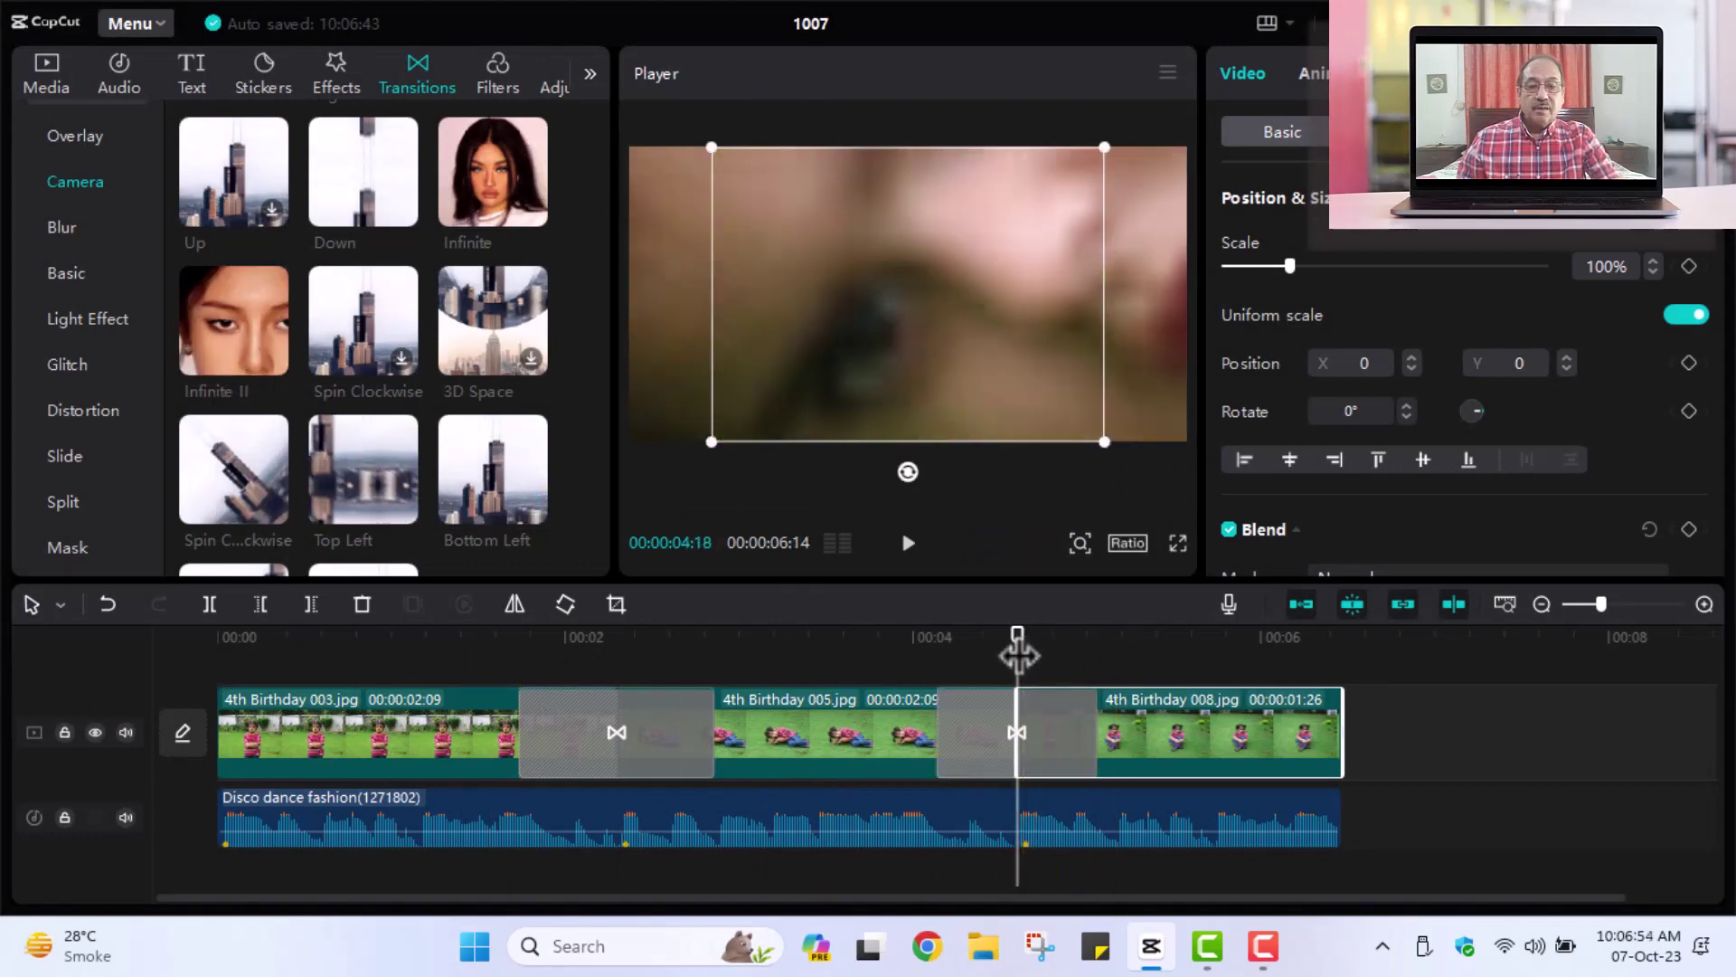
- Return the playhead to the start of the timeline to preview the photo transitions
left_click_drag(1015, 651, 408, 651)
left_click(219, 689)
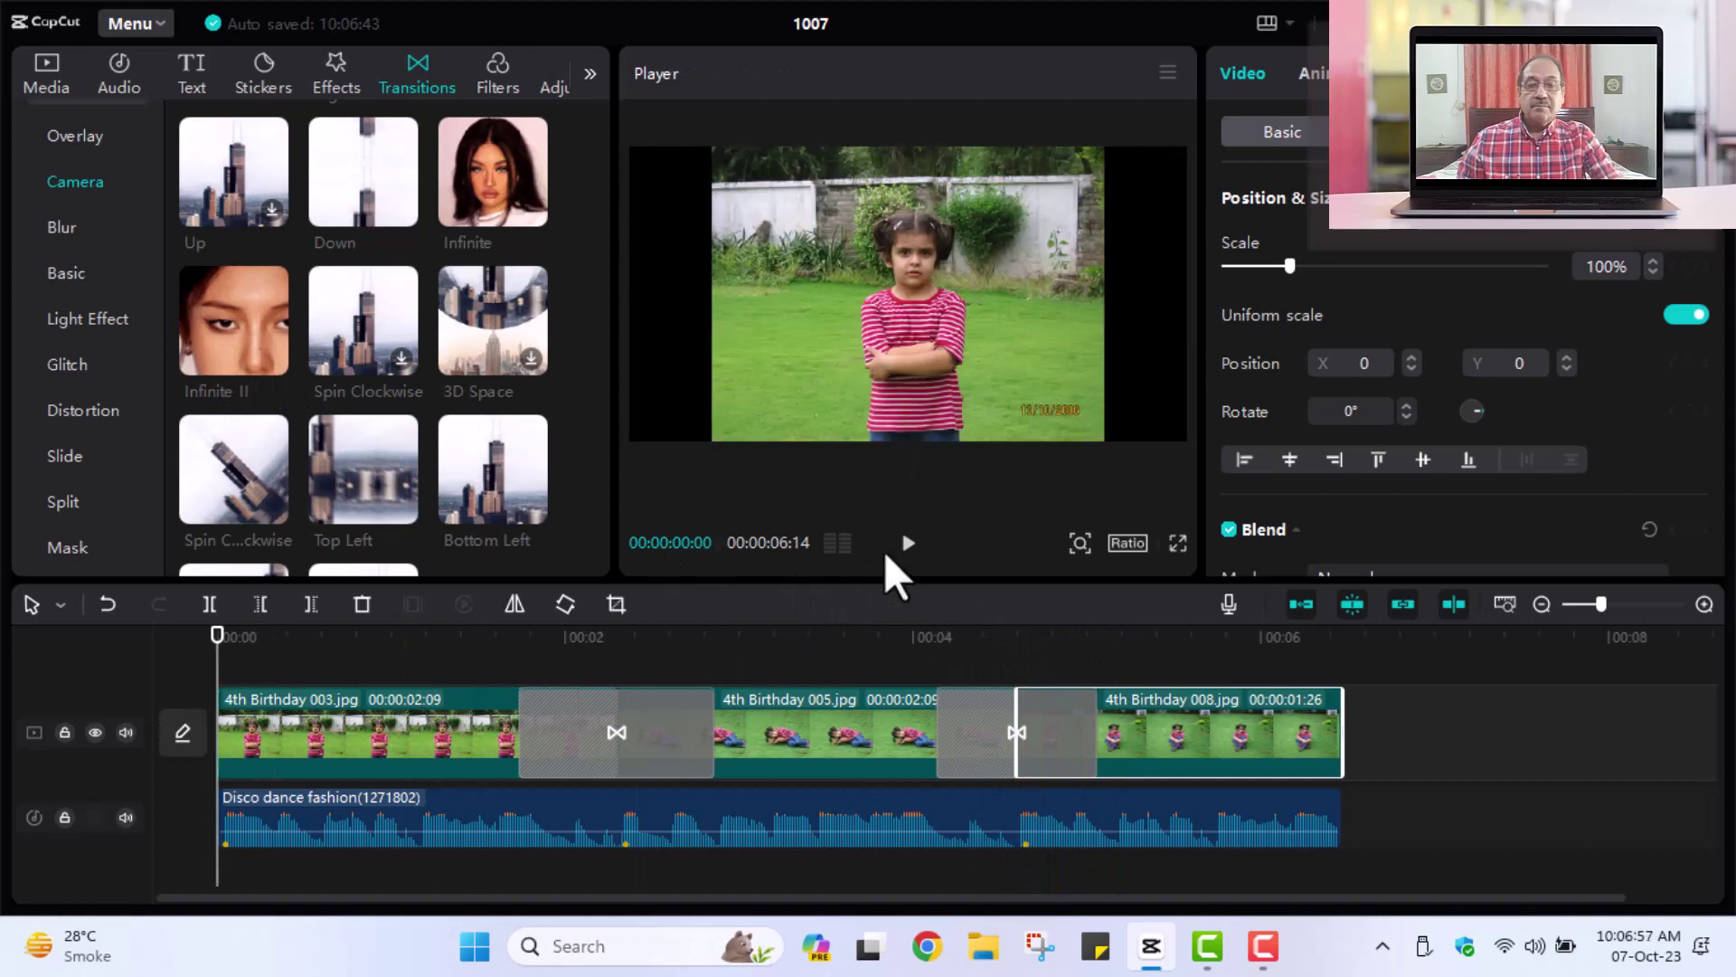